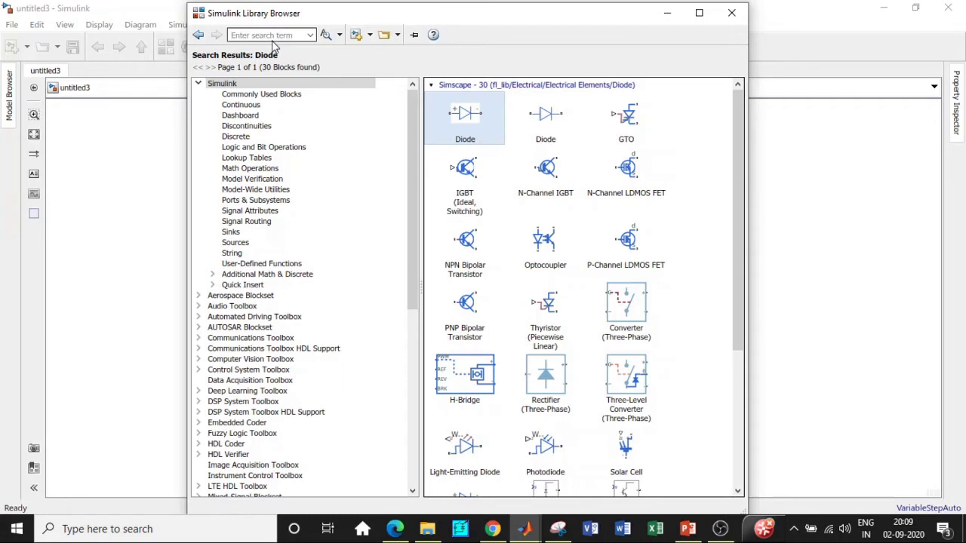
- Search the Library Browser for 'solver' and add the Solver Configuration block to the model
text(solver)
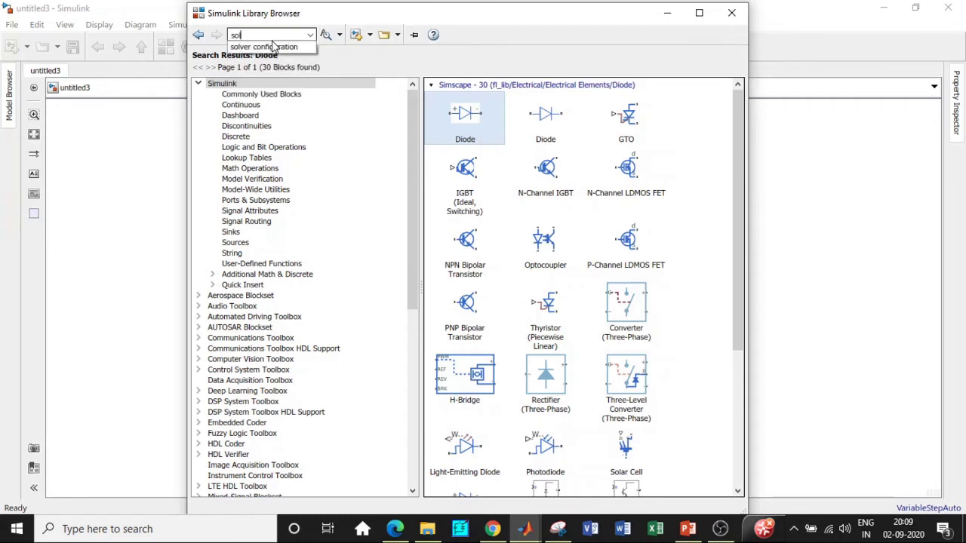
click(277, 48)
key(Return)
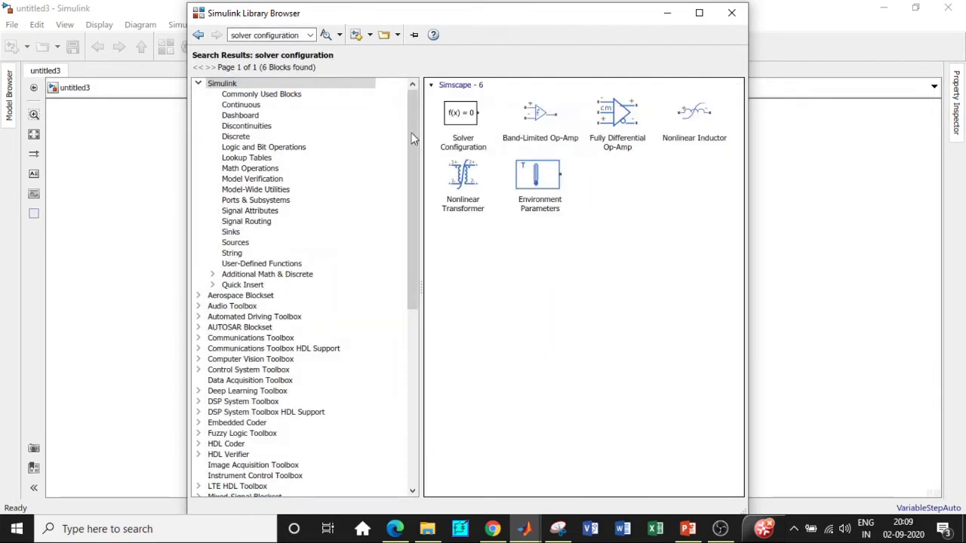
click(458, 121)
right_click(476, 120)
click(534, 127)
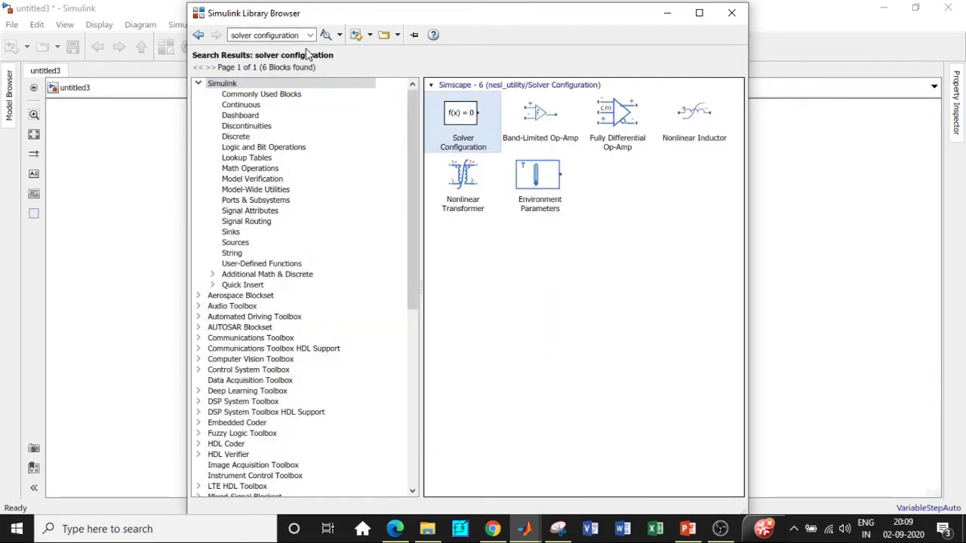
- Search for 'ac' and add the AC Voltage Source block to the model
click(289, 36)
key(BackSpace)
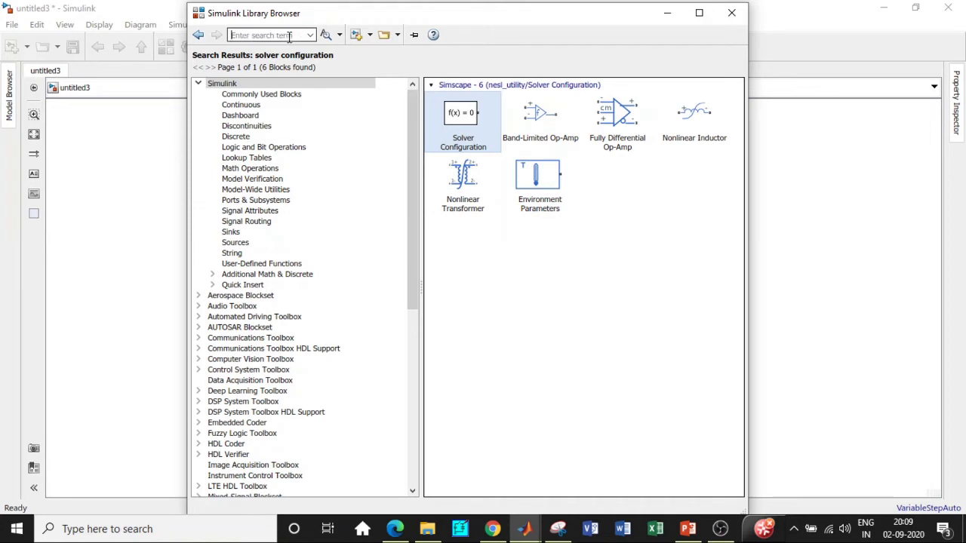
text(ac)
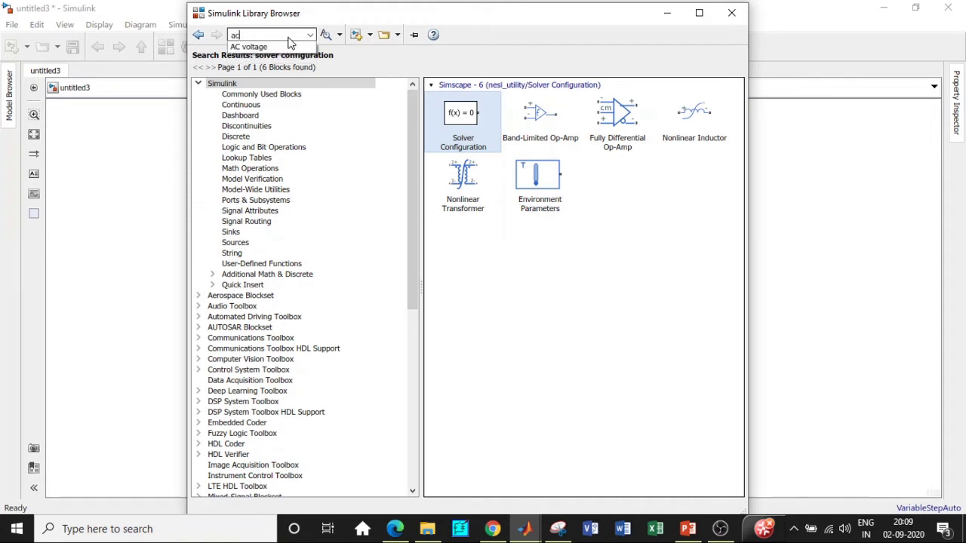
click(285, 46)
key(Return)
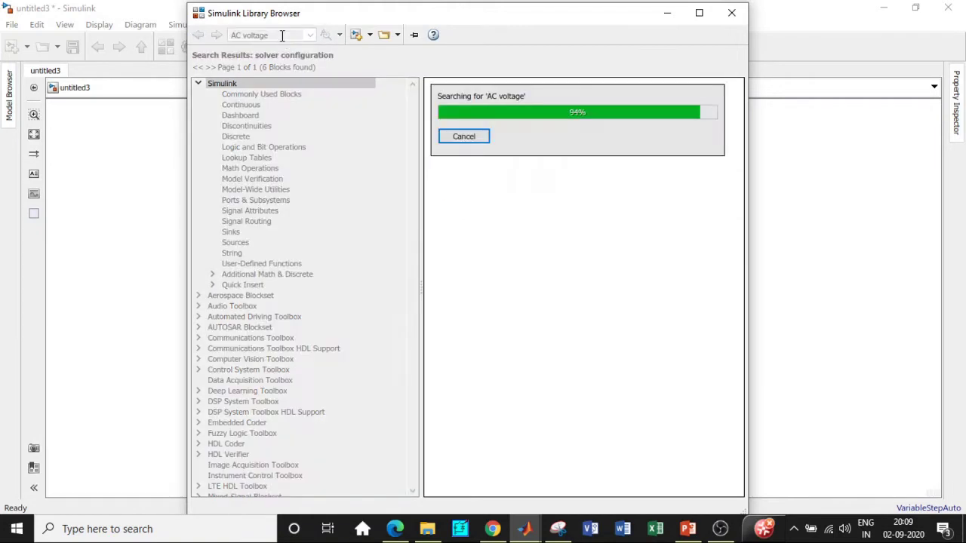
click(451, 134)
right_click(450, 133)
click(289, 37)
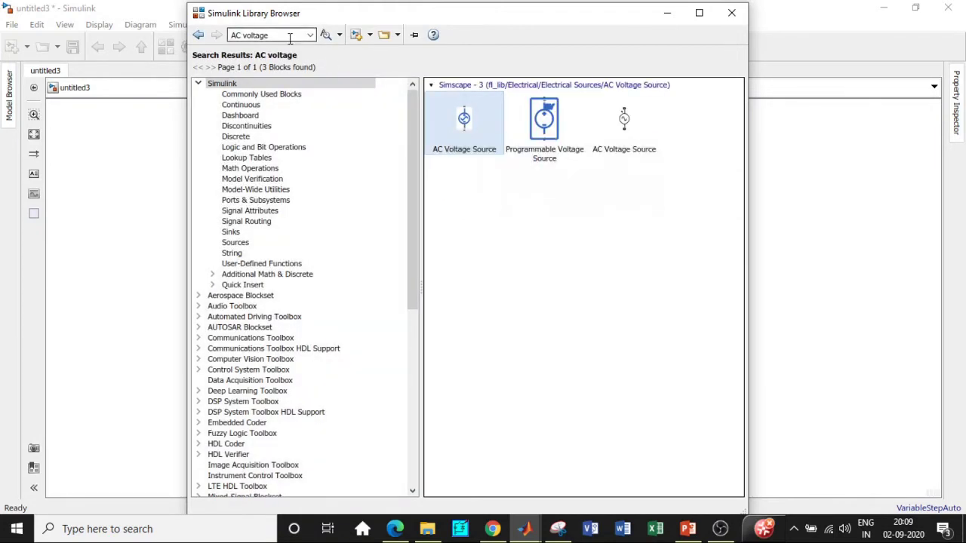
- Search for 'voltage sensor' and add the Voltage Sensor block to the model
triple_click(289, 36)
key(BackSpace)
text(voltage sensor)
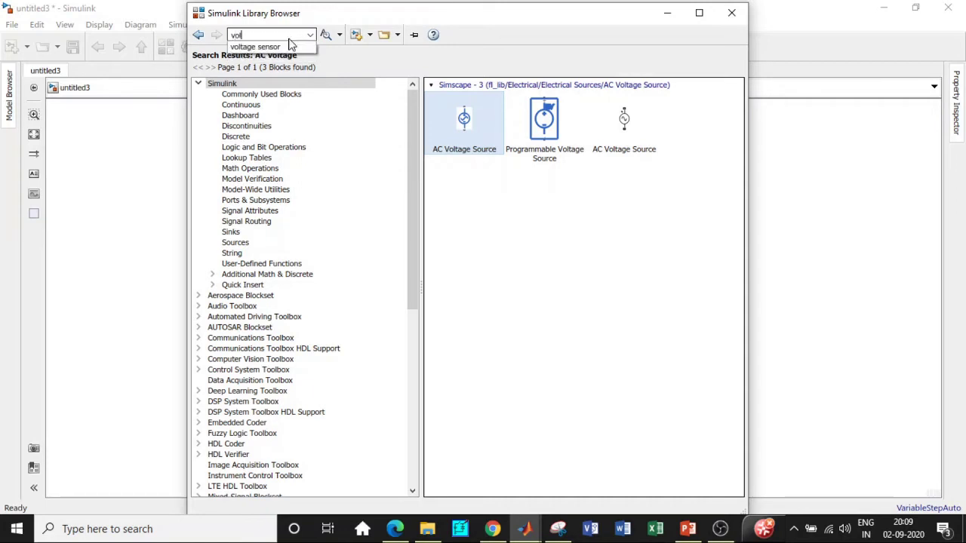
click(263, 48)
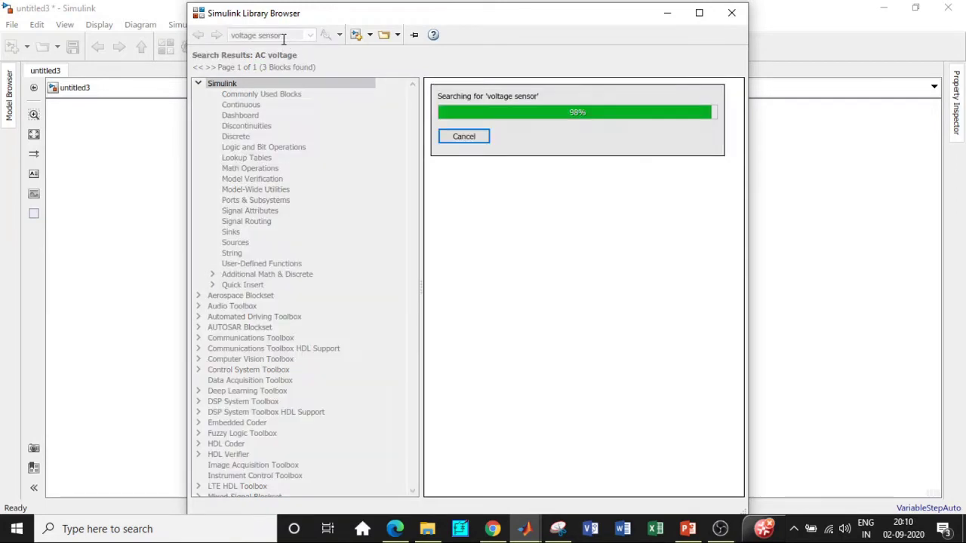
right_click(462, 132)
click(471, 136)
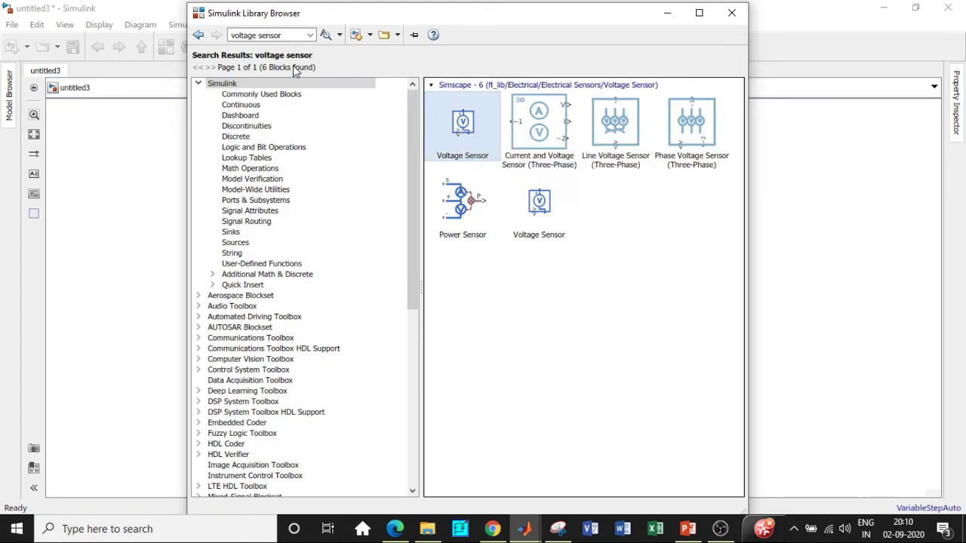
click(286, 35)
- Search for 'opera' and add the Op-Amp block to the model
key(BackSpace)
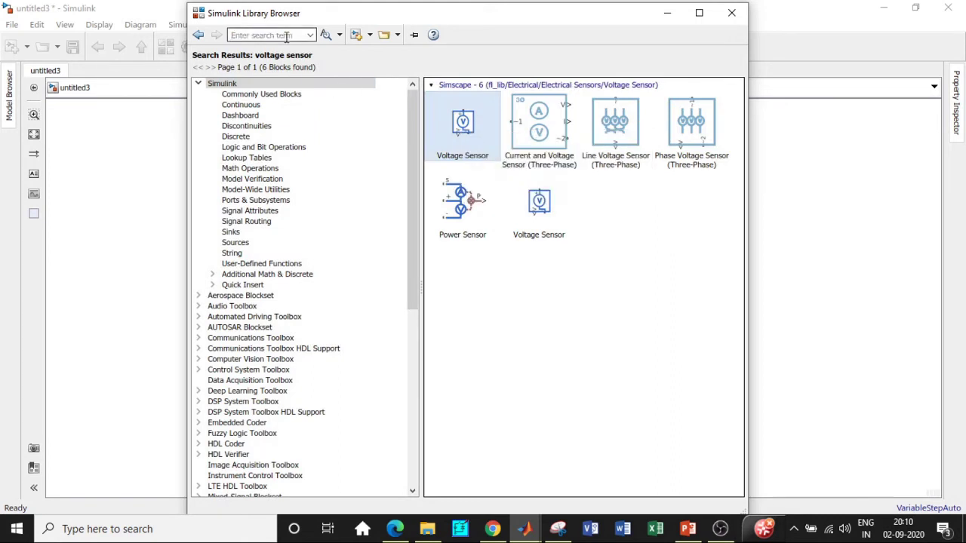
text(opera)
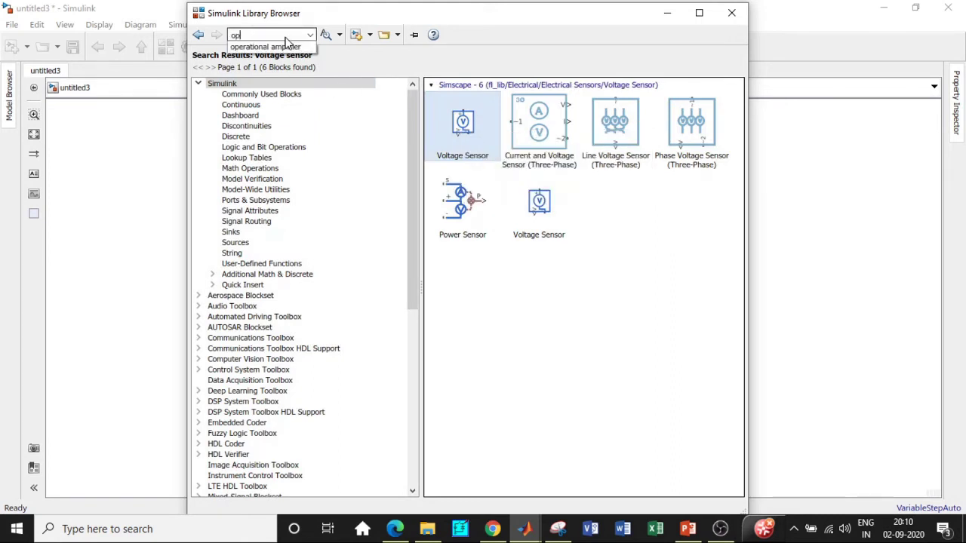
click(285, 47)
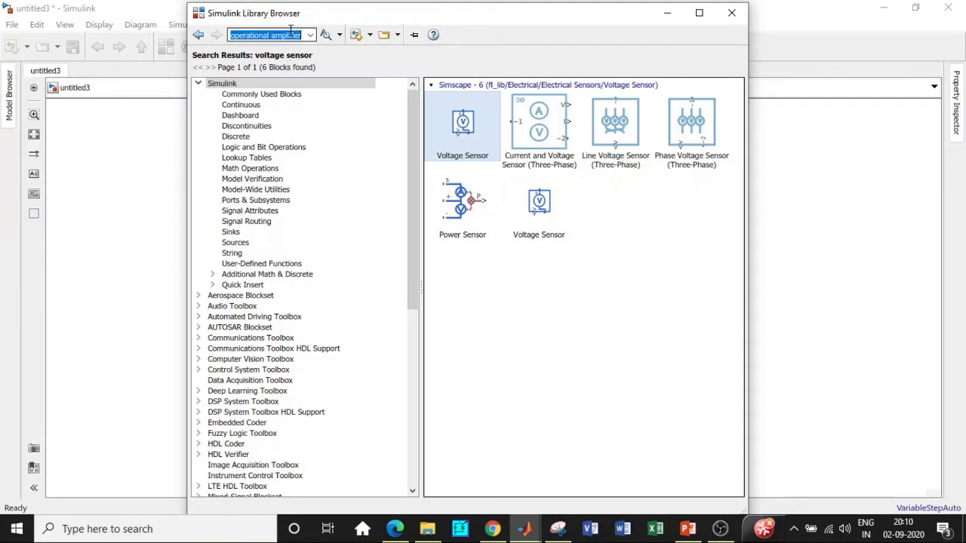
right_click(443, 124)
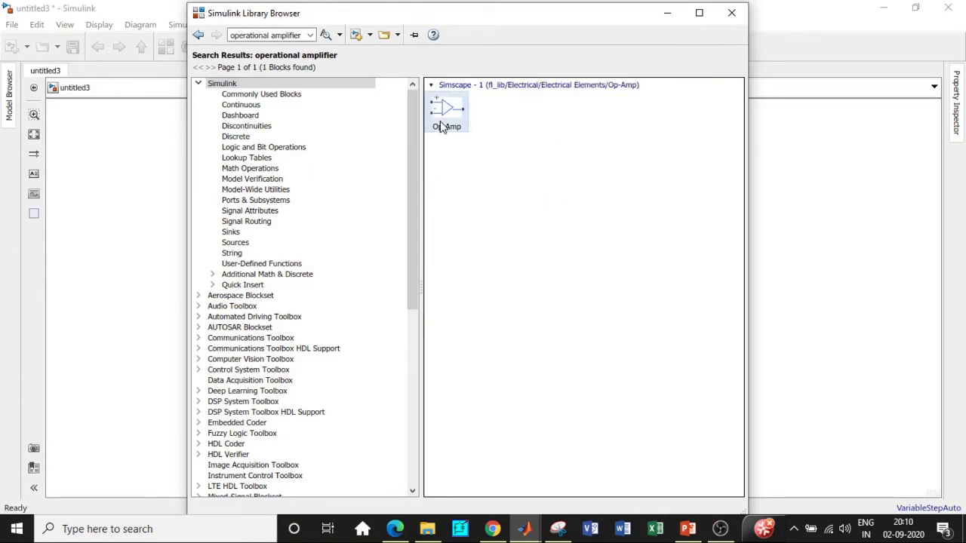
click(470, 131)
- Search for 'res' and add the Simscape Resistor block to the model
click(283, 35)
key(BackSpace)
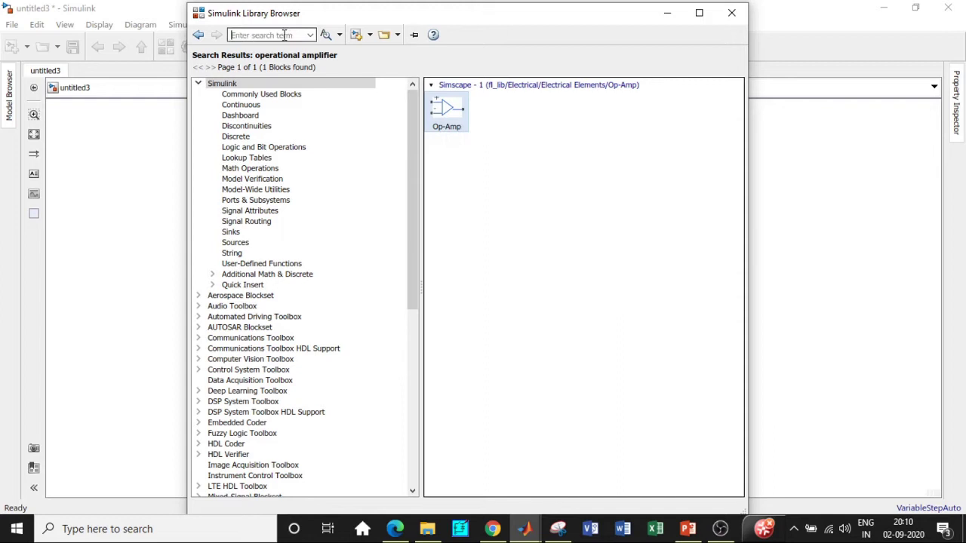
text(res)
click(274, 46)
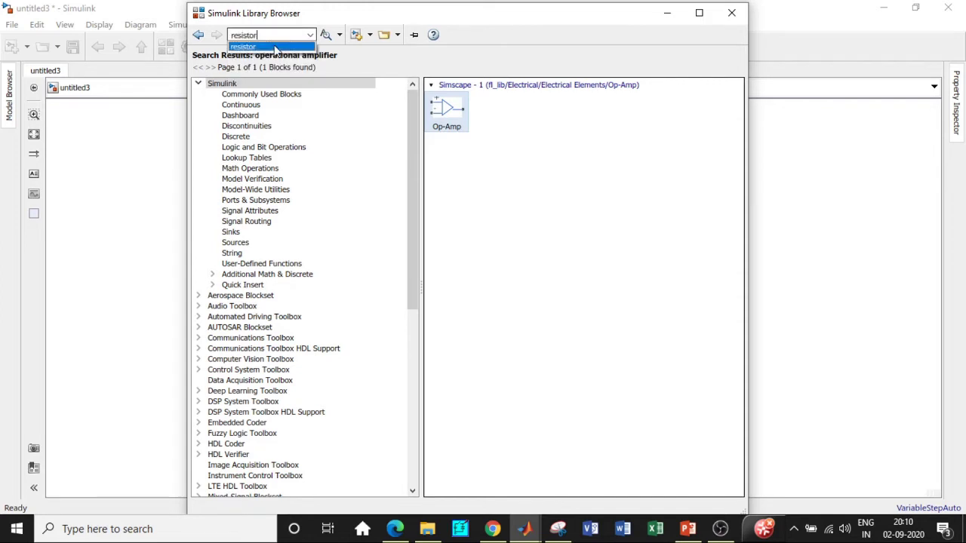
key(Return)
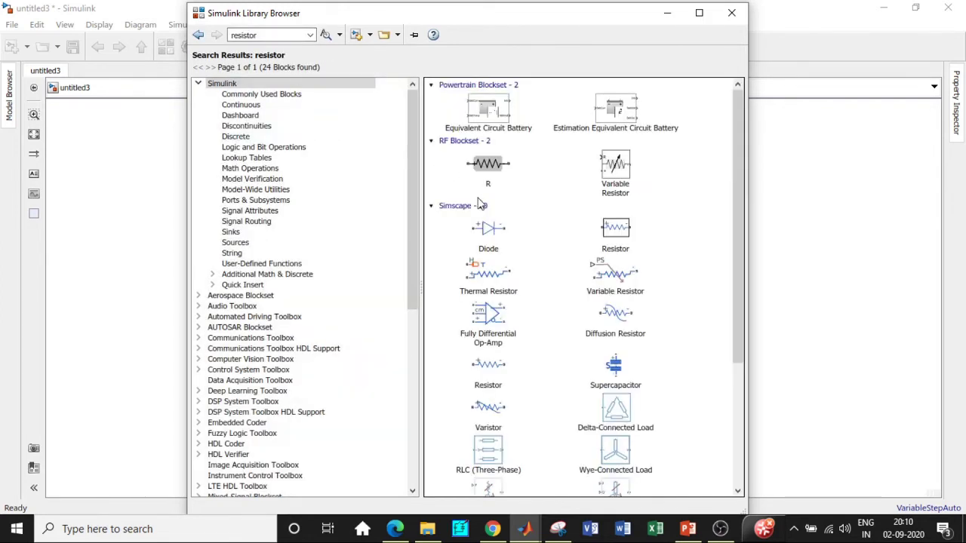
scroll(505, 289, down, 2)
right_click(487, 294)
click(521, 302)
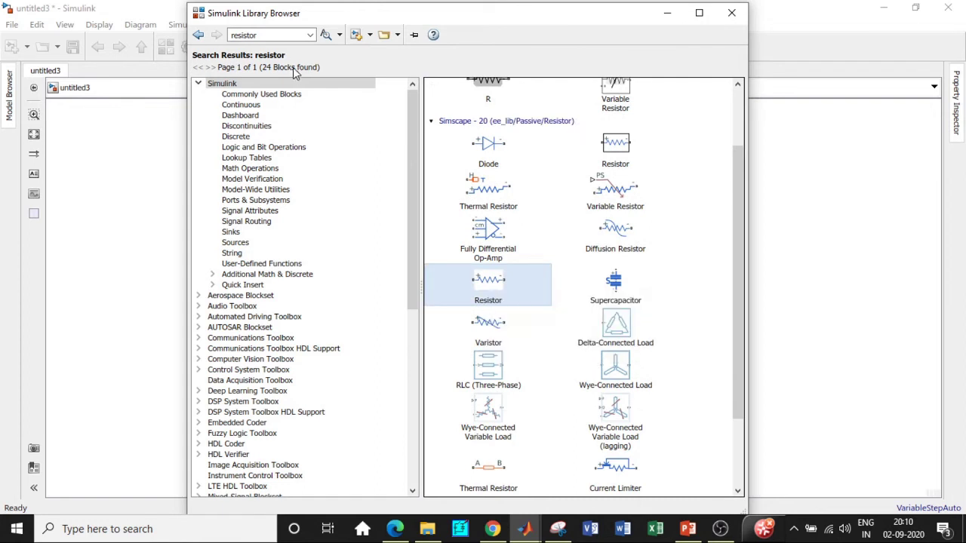
- Search for 'diode' and add the Diode block to untitled3
click(279, 38)
key(BackSpace)
text(dio)
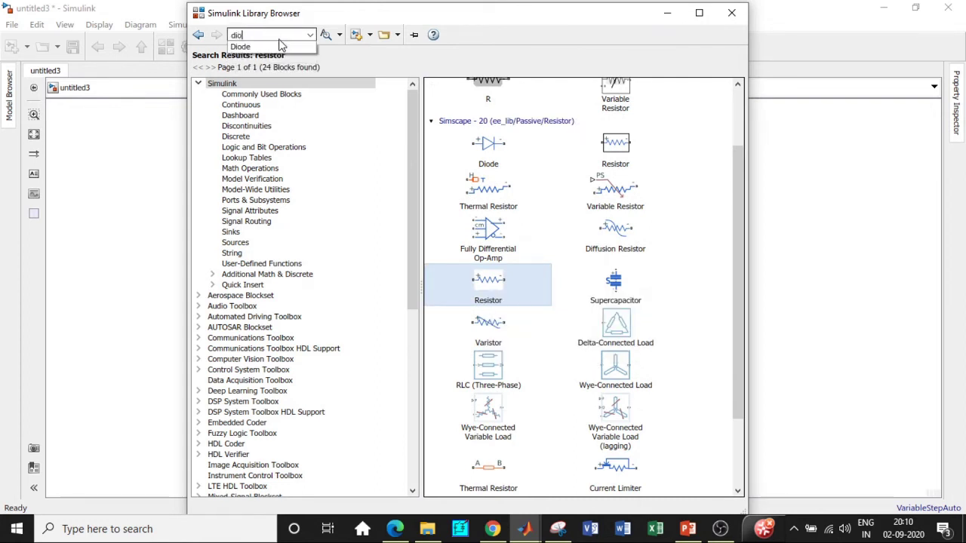
text(de)
click(240, 46)
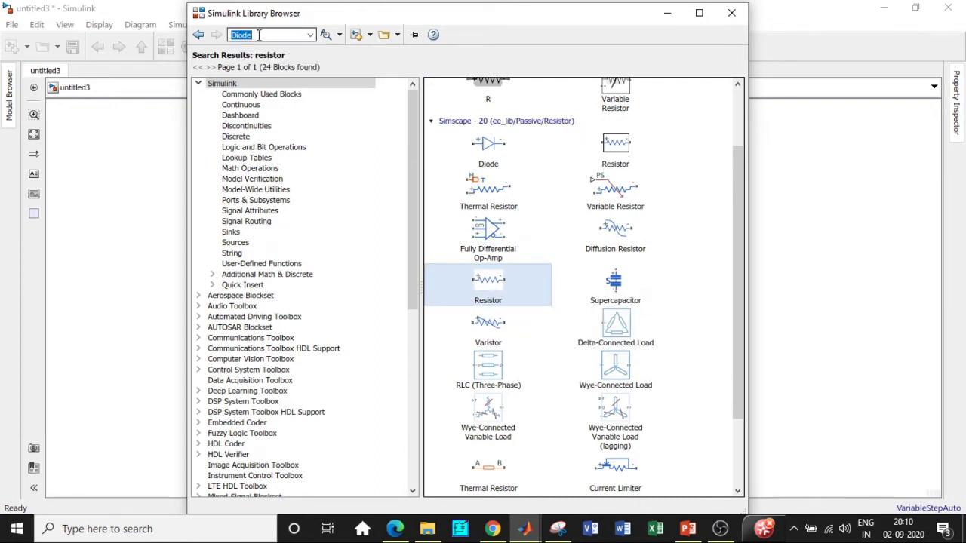
right_click(467, 112)
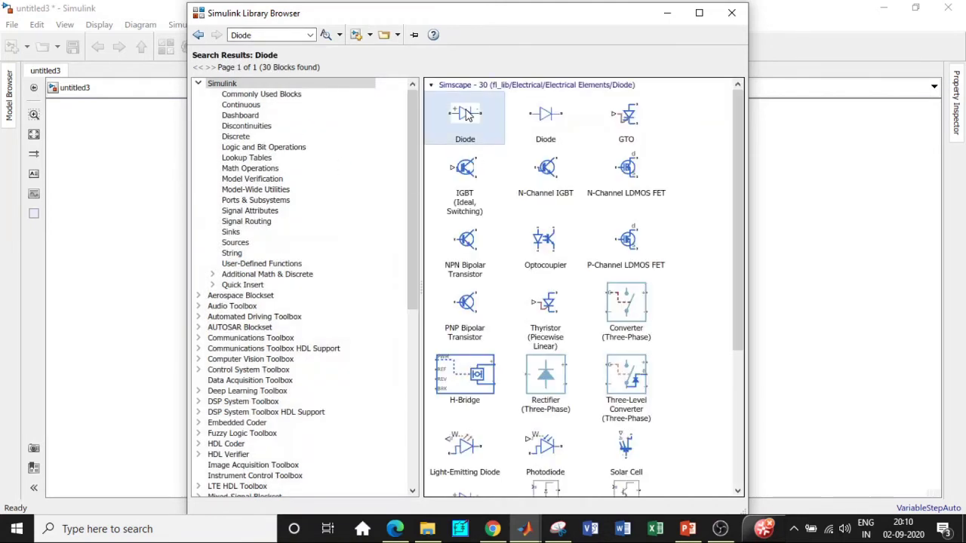
click(497, 122)
- Search for 'scope' and add the Scope block to the model
double_click(277, 35)
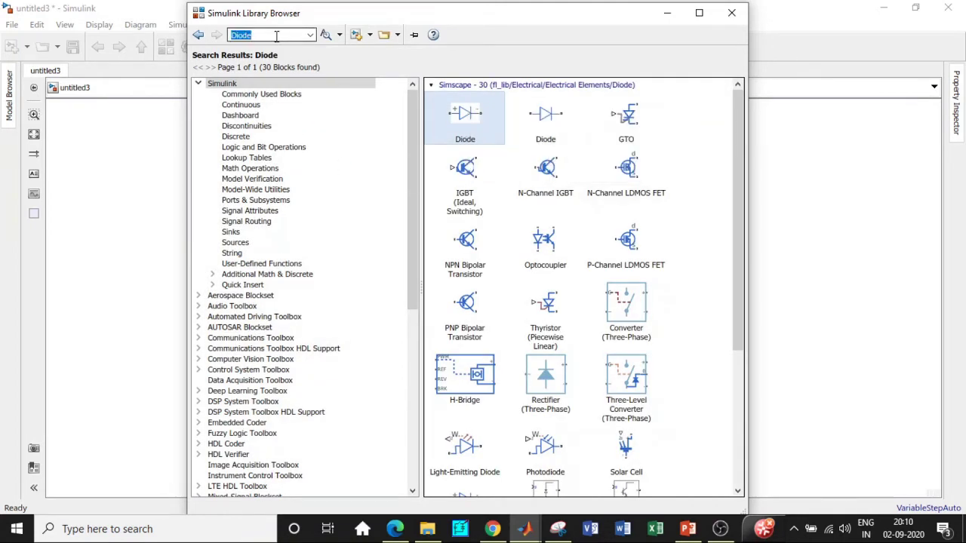
key(BackSpace)
text(scope)
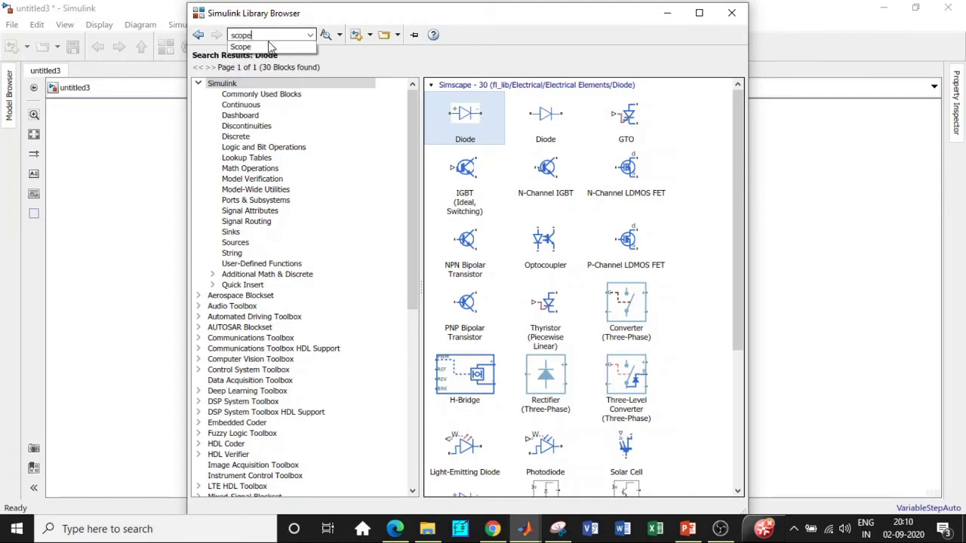
click(270, 47)
key(Return)
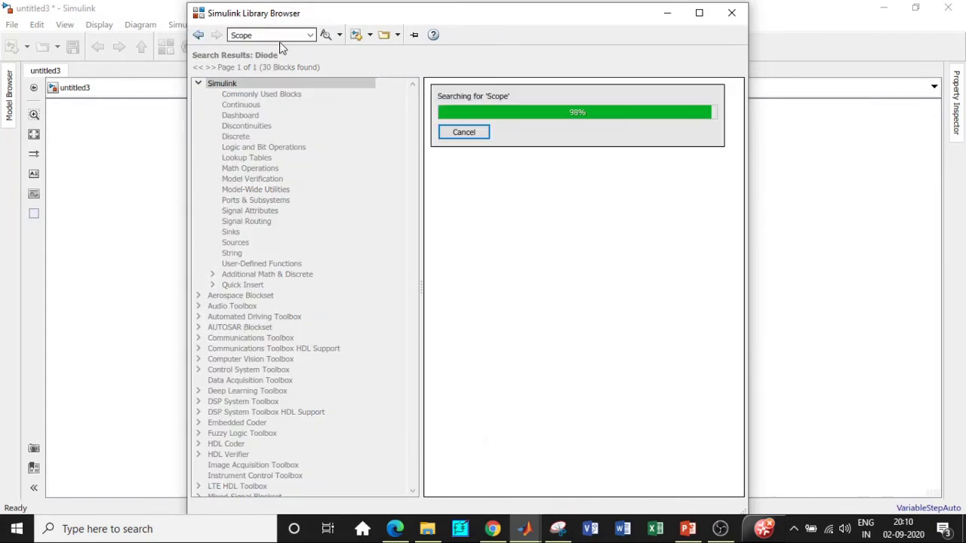
right_click(494, 111)
click(571, 120)
double_click(257, 35)
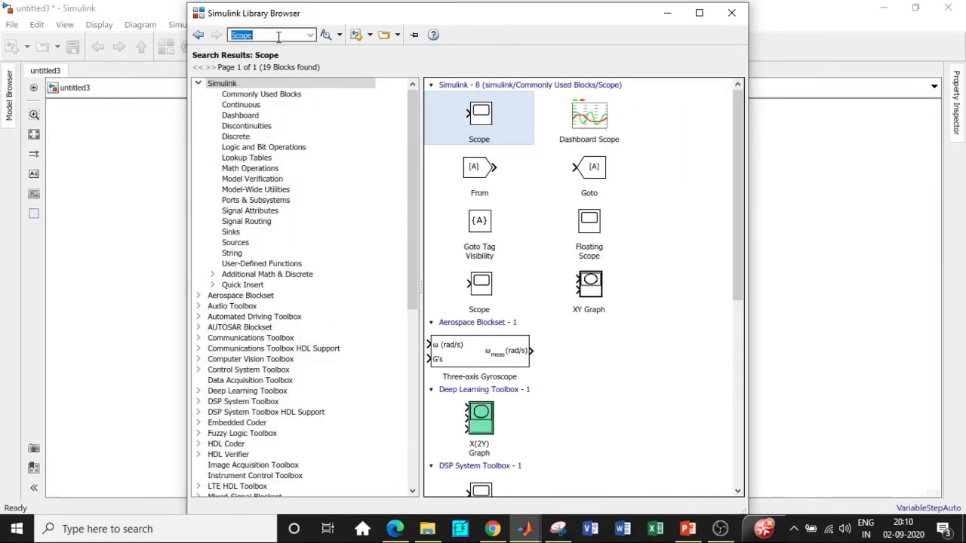
key(BackSpace)
- Search for ground blocks and add the Simscape Electrical Reference to untitled3
text(el)
key(BackSpace)
key(BackSpace)
text(gr)
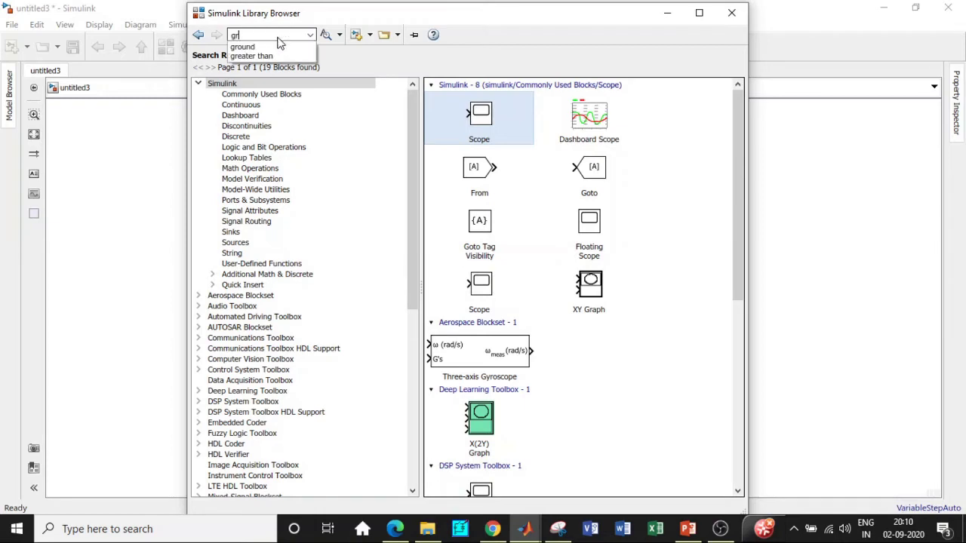
click(257, 47)
key(Return)
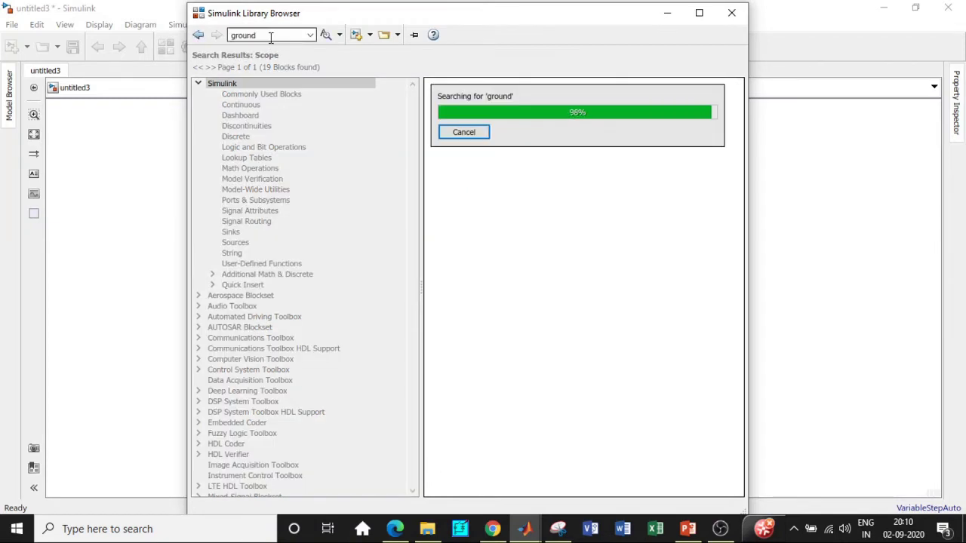
scroll(516, 359, down, 3)
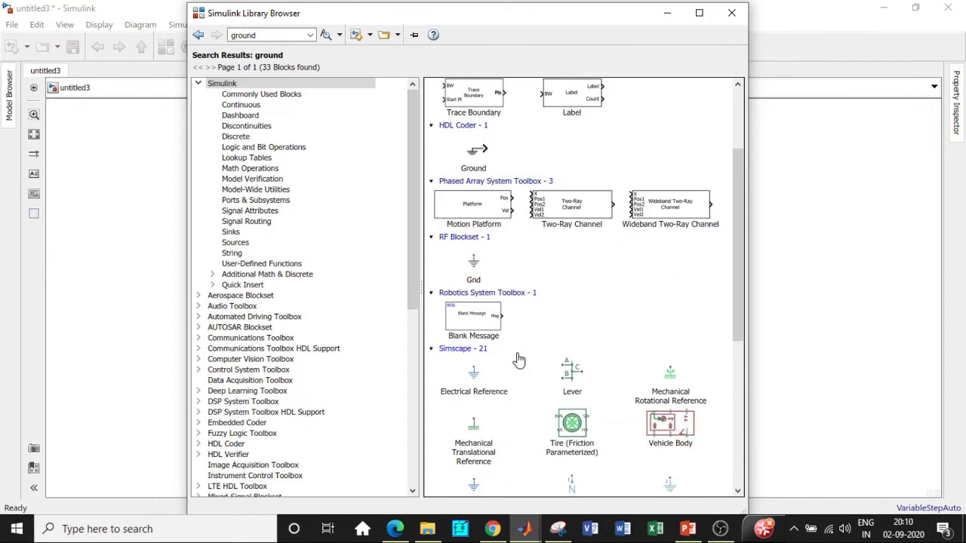
click(490, 224)
right_click(491, 224)
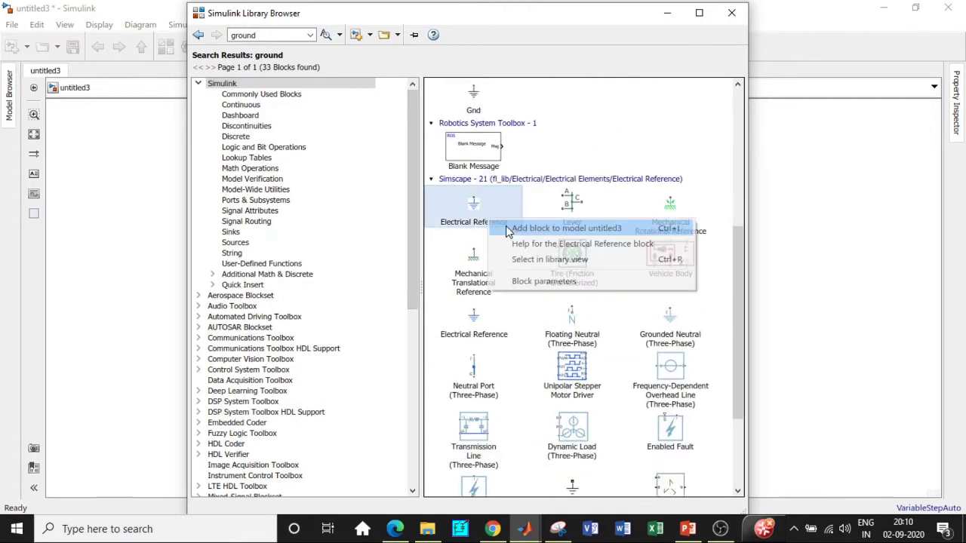
click(514, 230)
- Search for 'simulink converter' and add the PS-Simulink Converter to untitled3
double_click(266, 35)
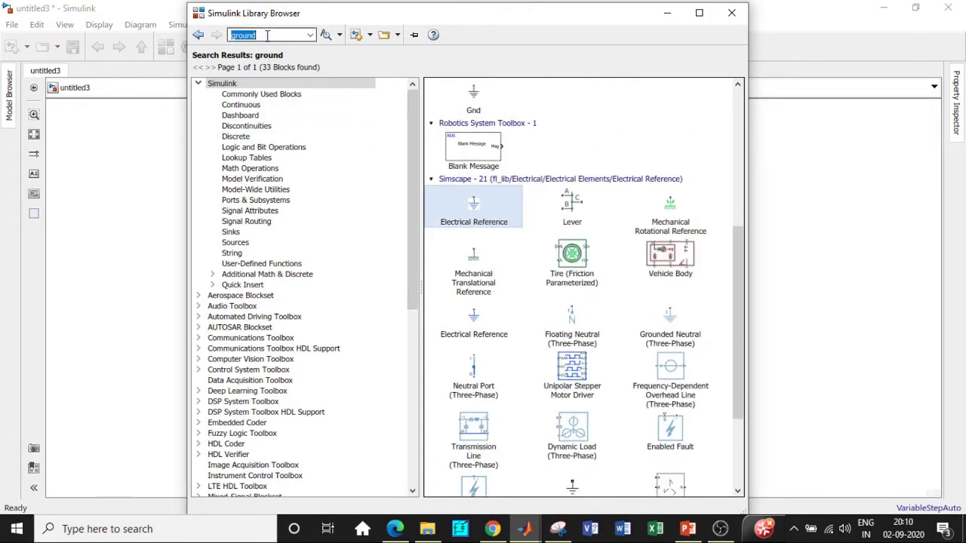
key(BackSpace)
text(simulink converter)
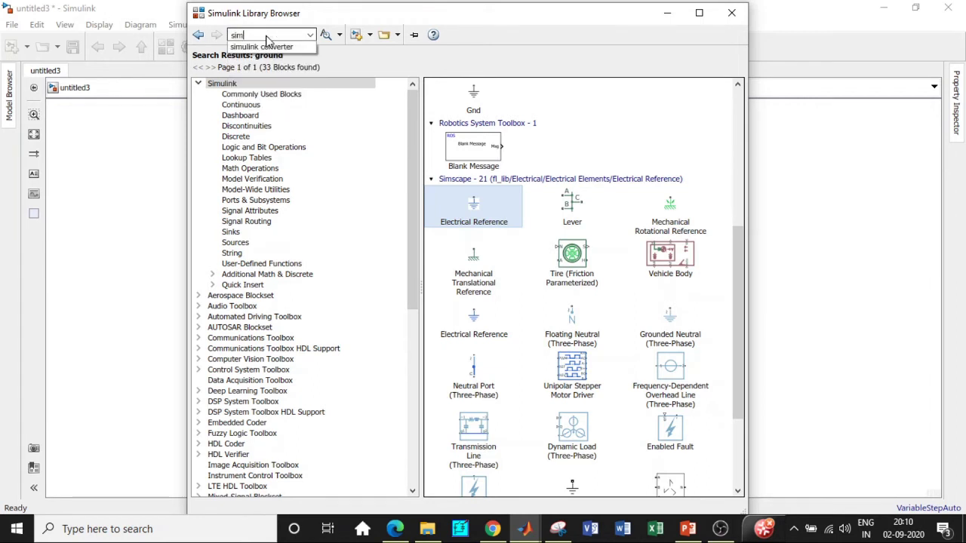
click(276, 47)
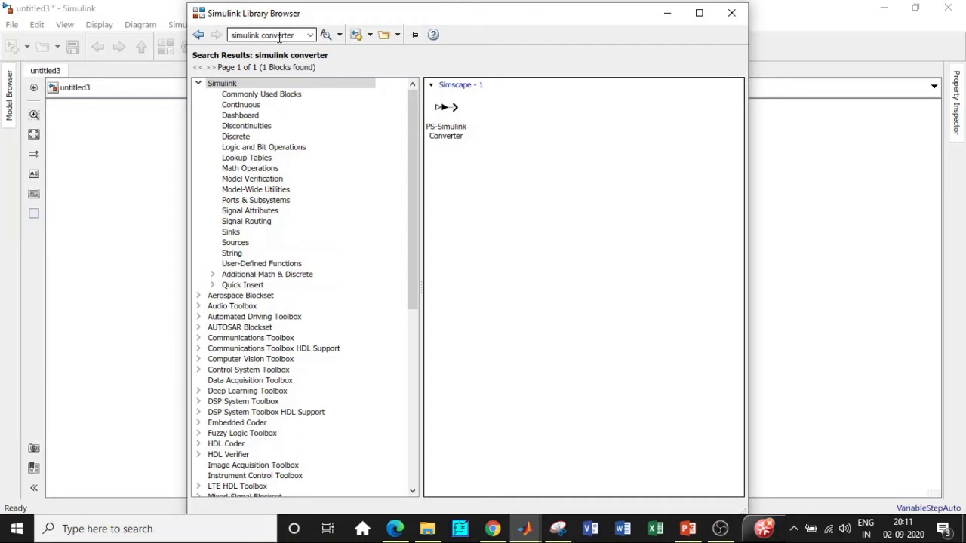
click(441, 110)
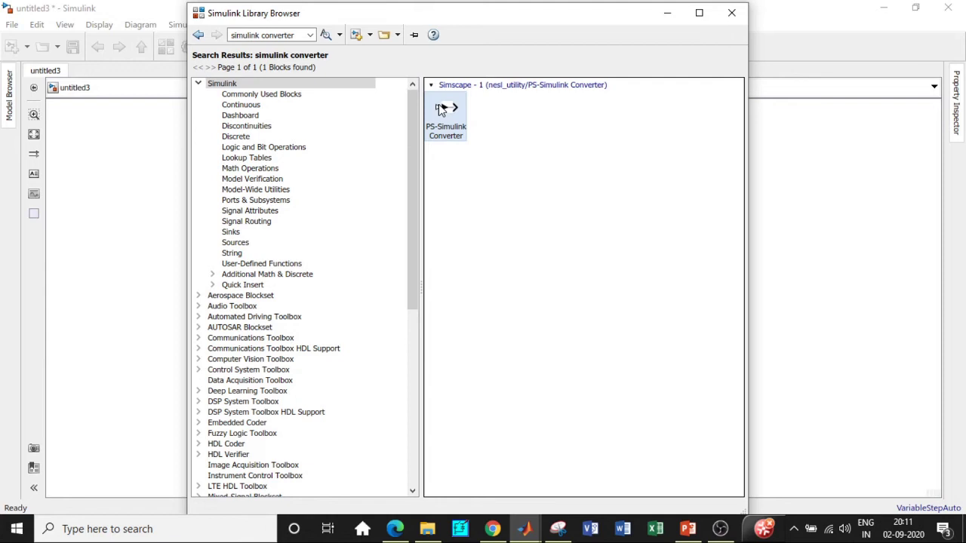
right_click(441, 109)
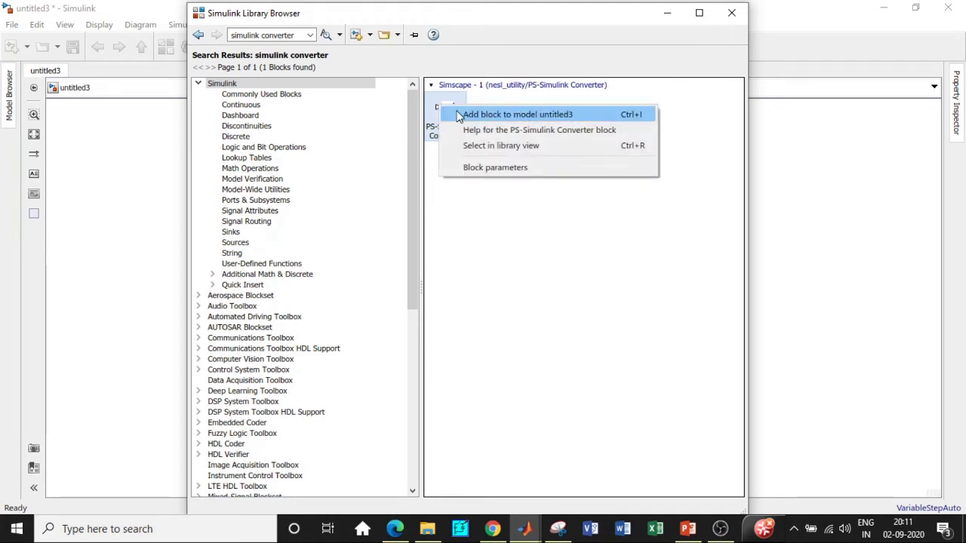
click(461, 113)
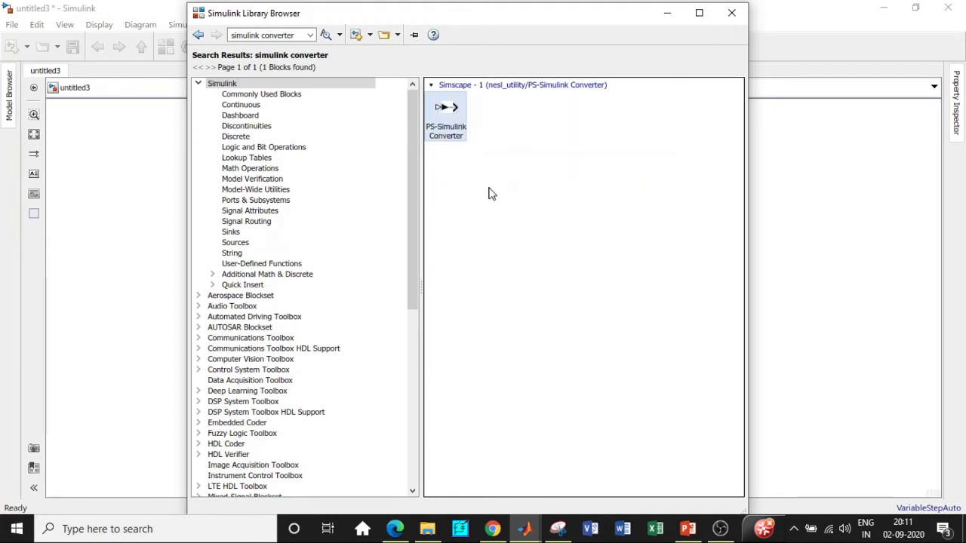
- Hide the Library Browser and drag the diode, resistor, op-amp, sensor, AC source and solver apart
click(667, 13)
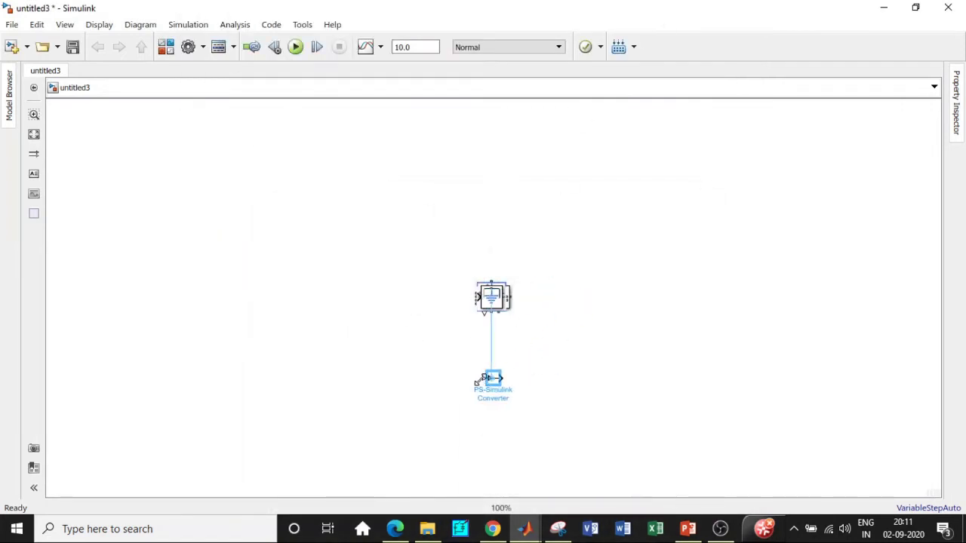
key(ctrl+z)
key(ctrl+z)
key(ctrl+z)
key(ctrl+z)
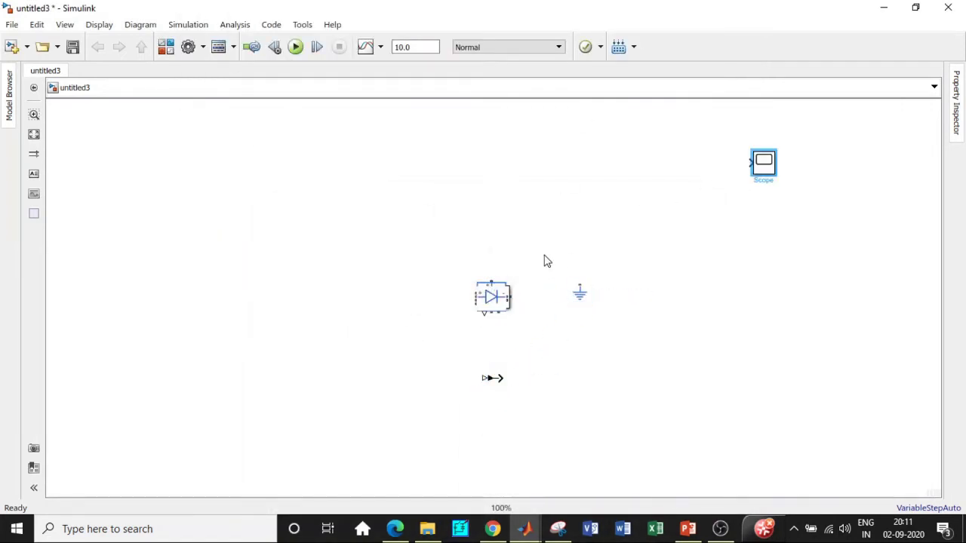
drag(492, 297, 360, 252)
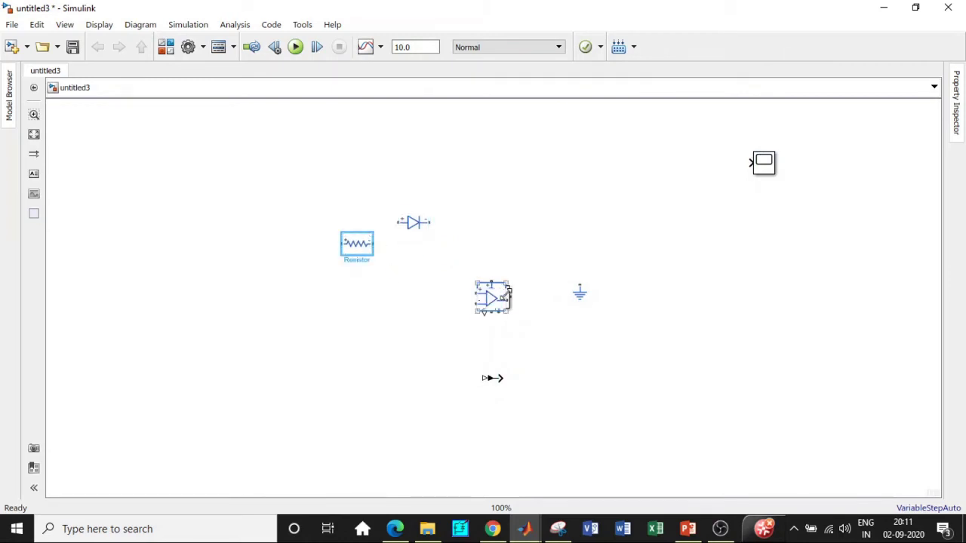
drag(507, 294, 444, 246)
click(359, 246)
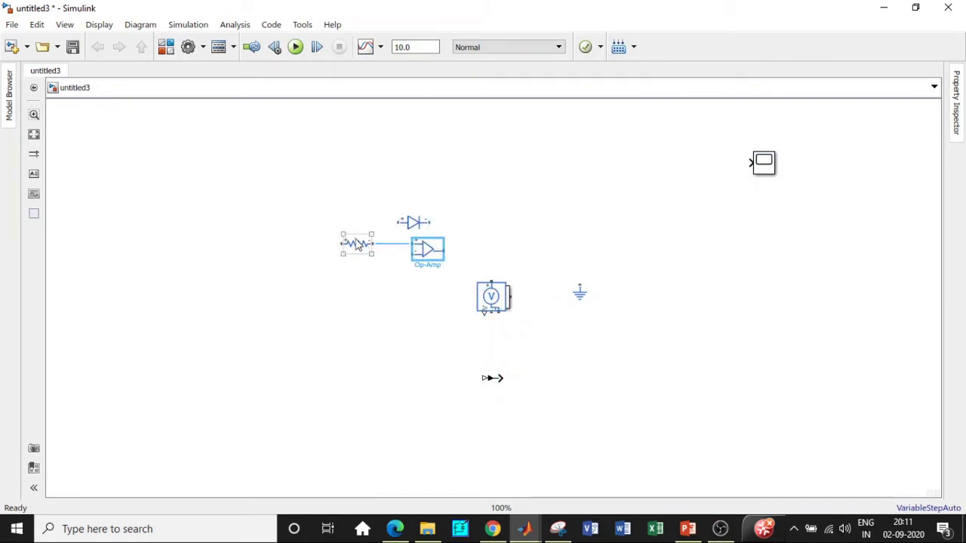
drag(490, 298, 157, 224)
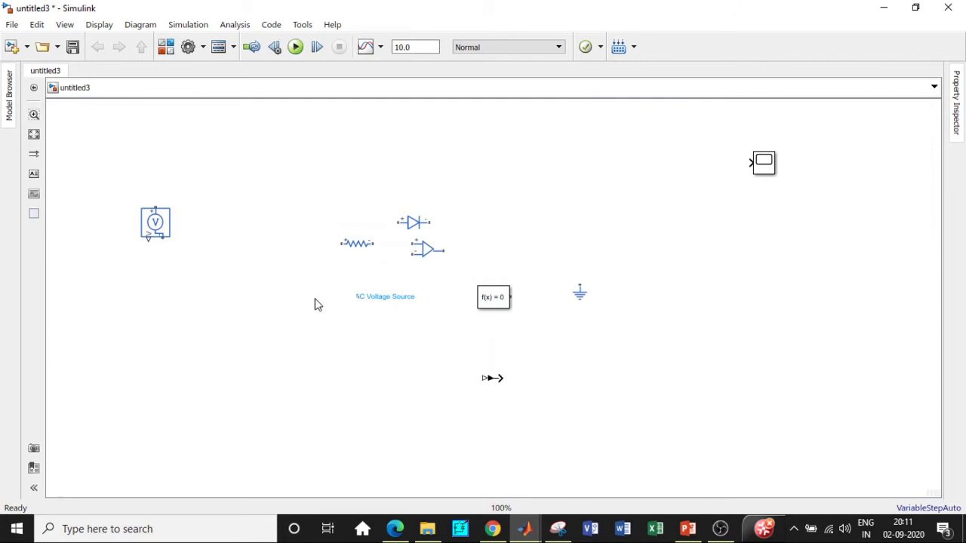
drag(493, 300, 175, 366)
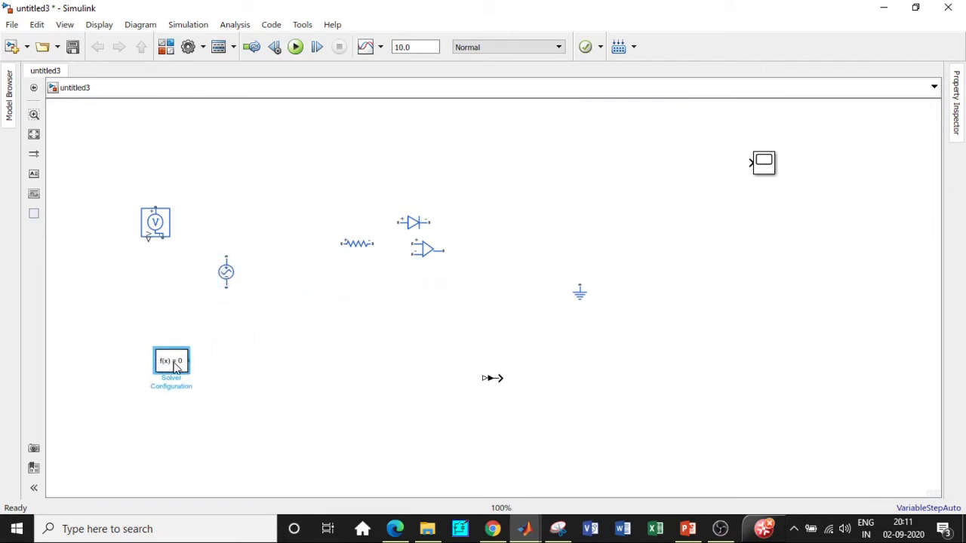
drag(413, 222, 453, 162)
drag(357, 244, 367, 186)
drag(451, 165, 421, 207)
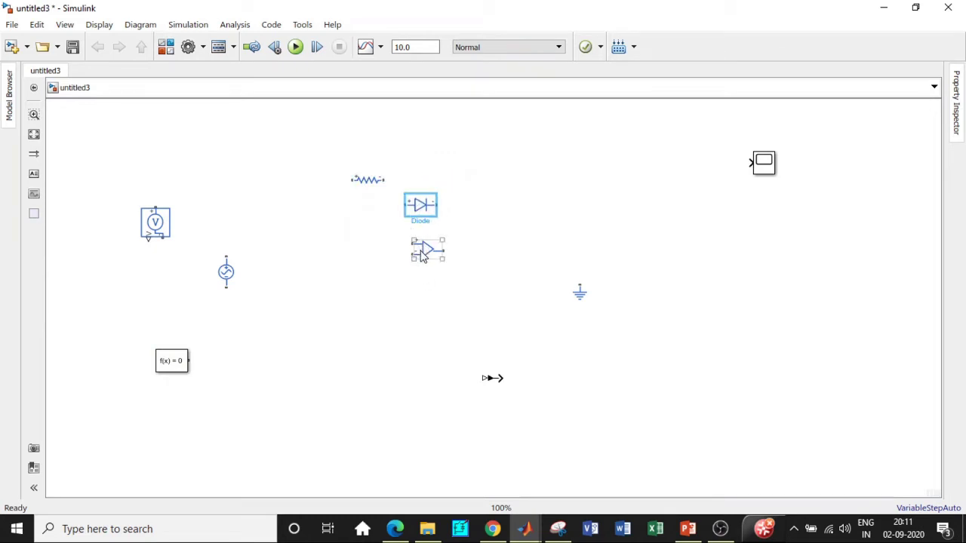
click(422, 257)
- Flip the op-amp block up-down
right_click(422, 257)
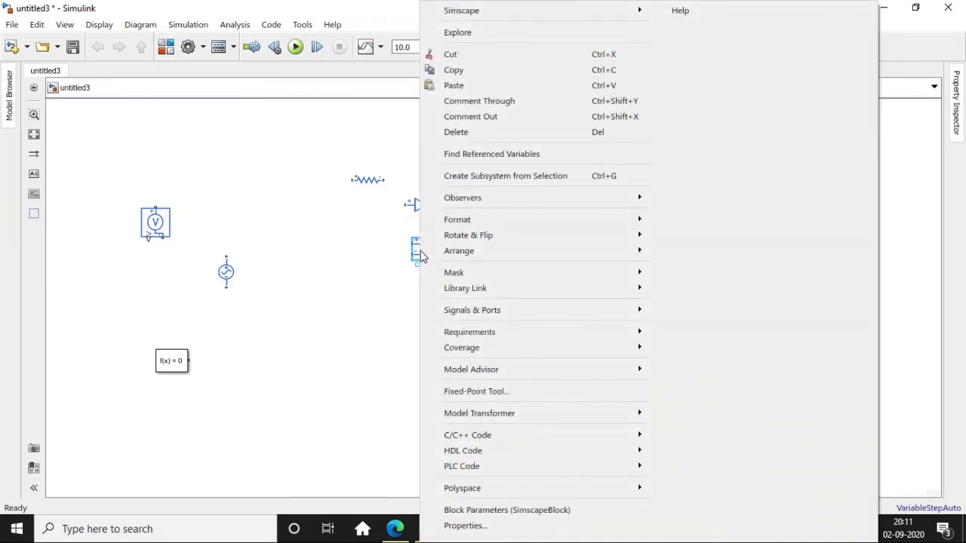
mouse_move(472, 236)
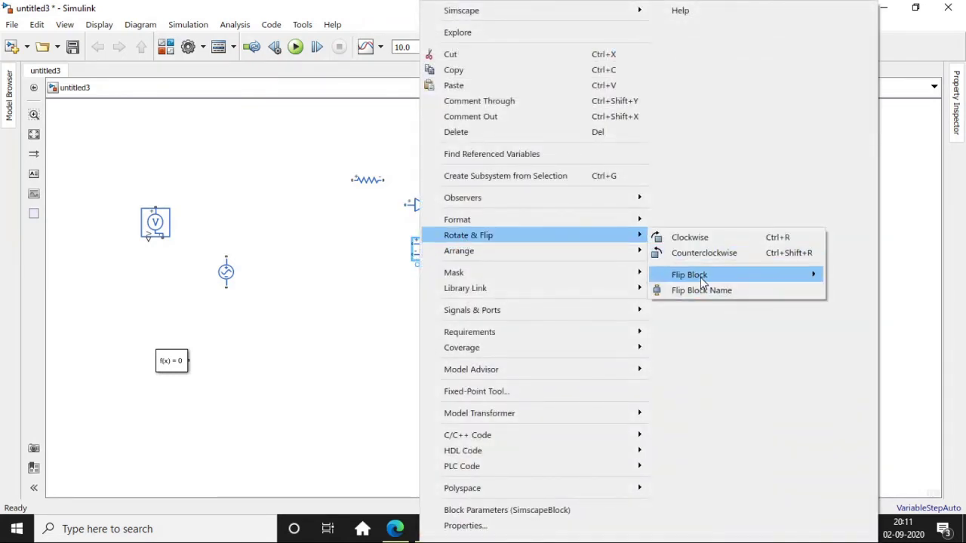
mouse_move(744, 279)
click(848, 293)
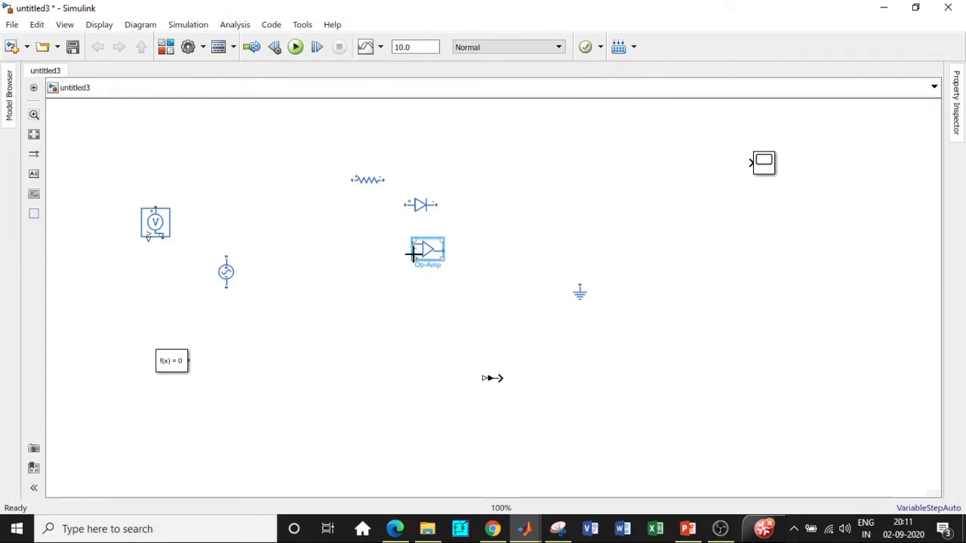
- Move the resistor against the op-amp input and set its resistance to 10 kOhm
click(362, 185)
drag(362, 185, 323, 246)
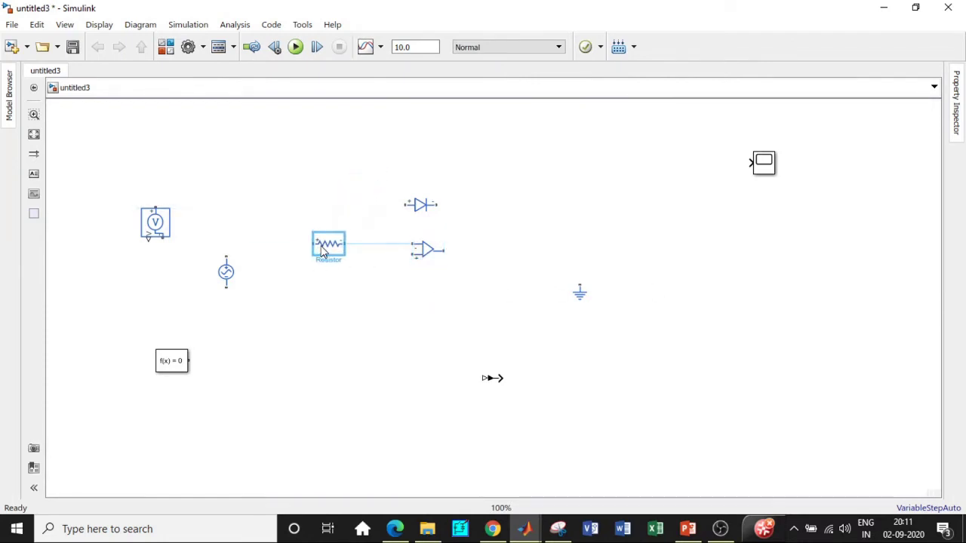
click(331, 248)
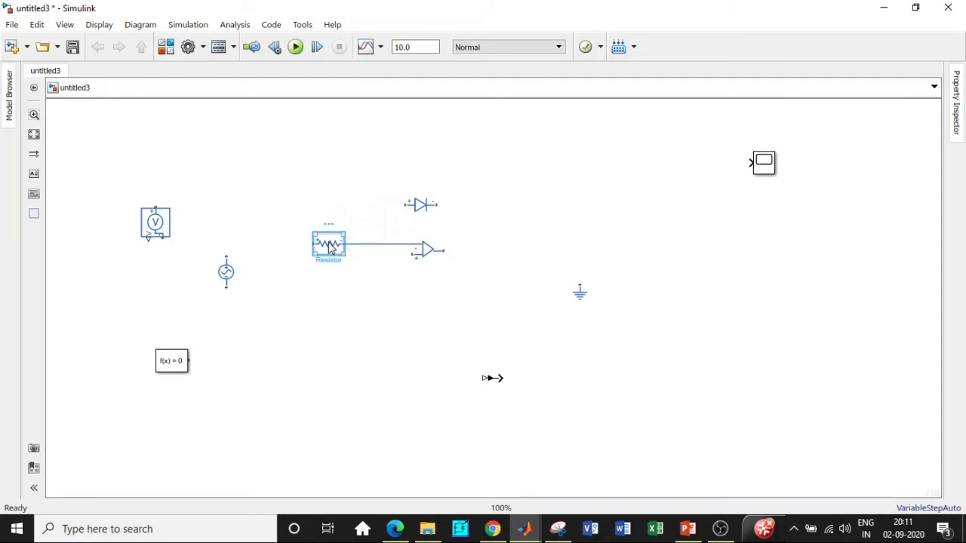
double_click(331, 248)
click(540, 245)
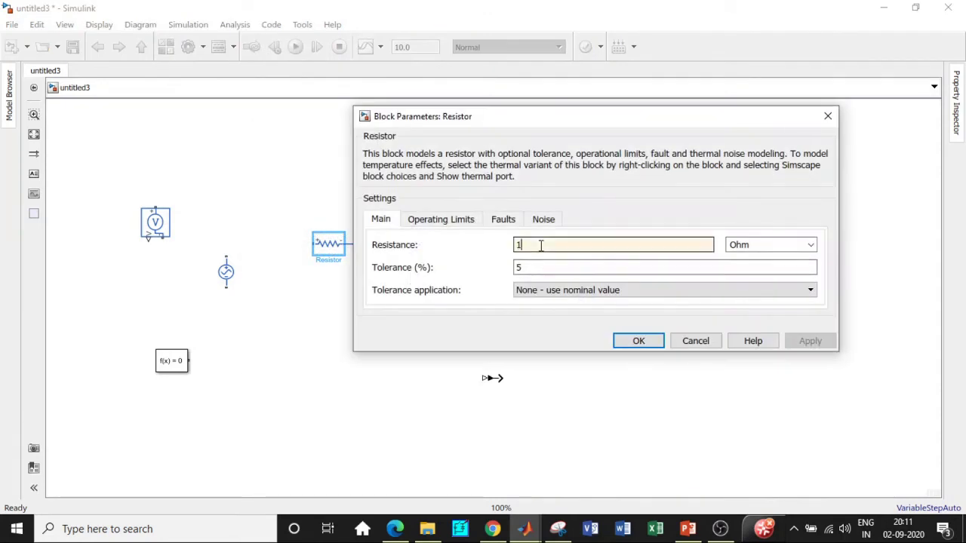
text(0)
click(785, 246)
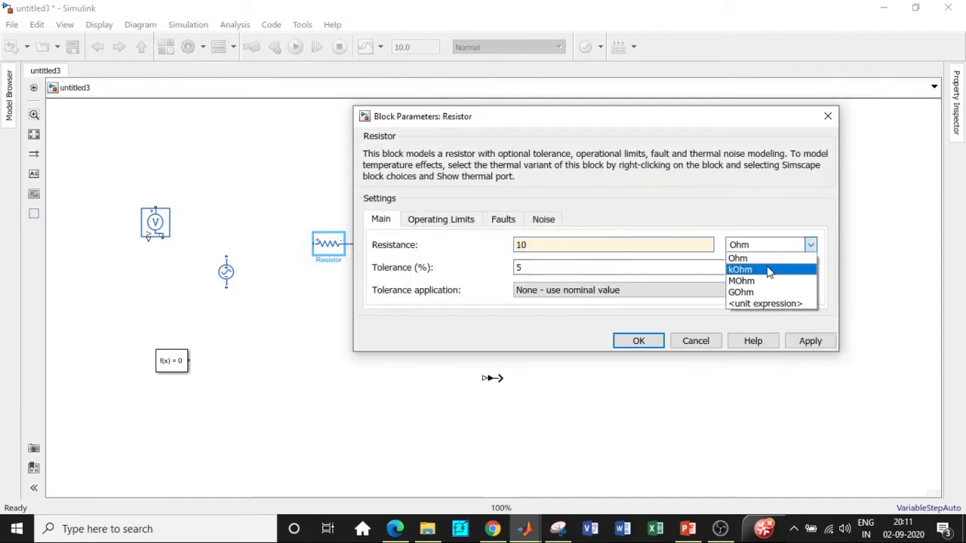
click(768, 272)
click(634, 340)
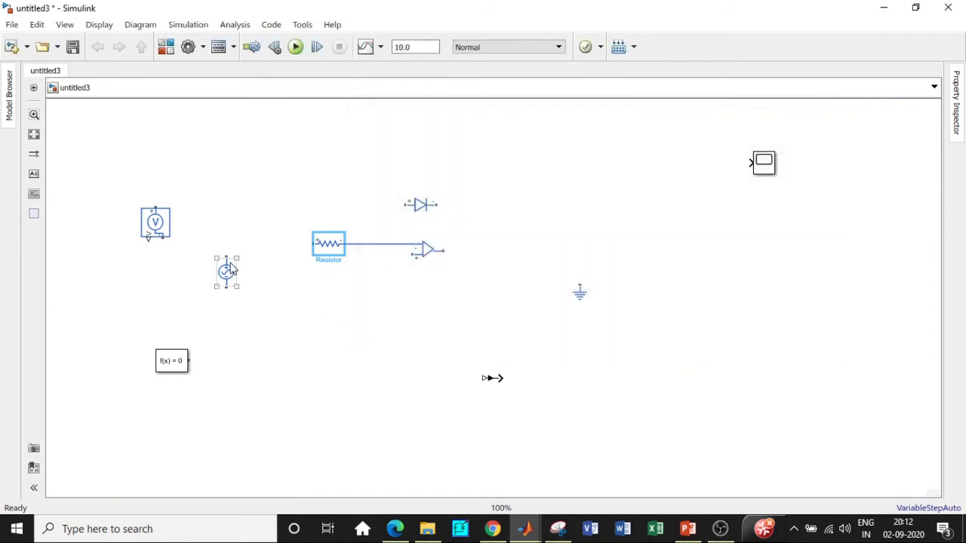
- Wire the AC source to the resistor and place a ground copy below the source
drag(227, 256, 313, 244)
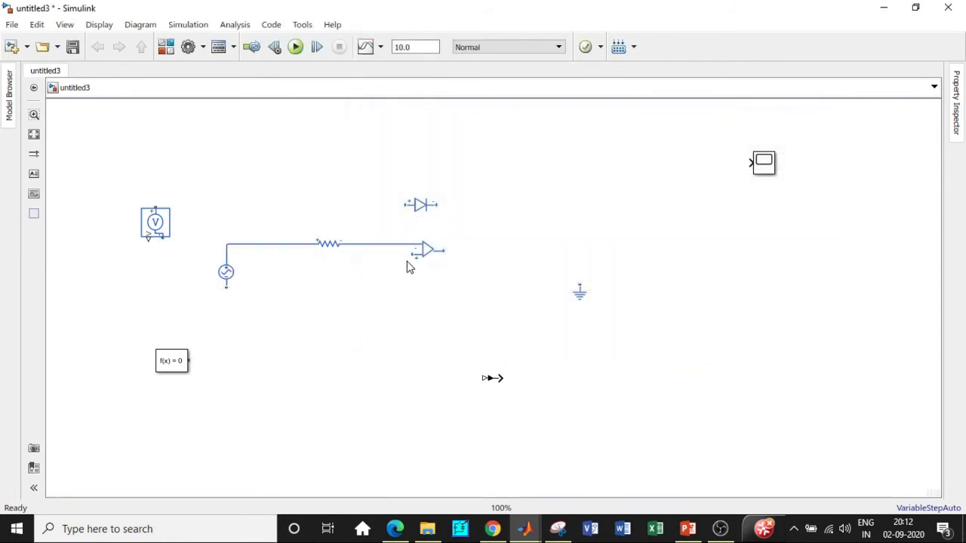
click(318, 252)
click(241, 279)
click(580, 293)
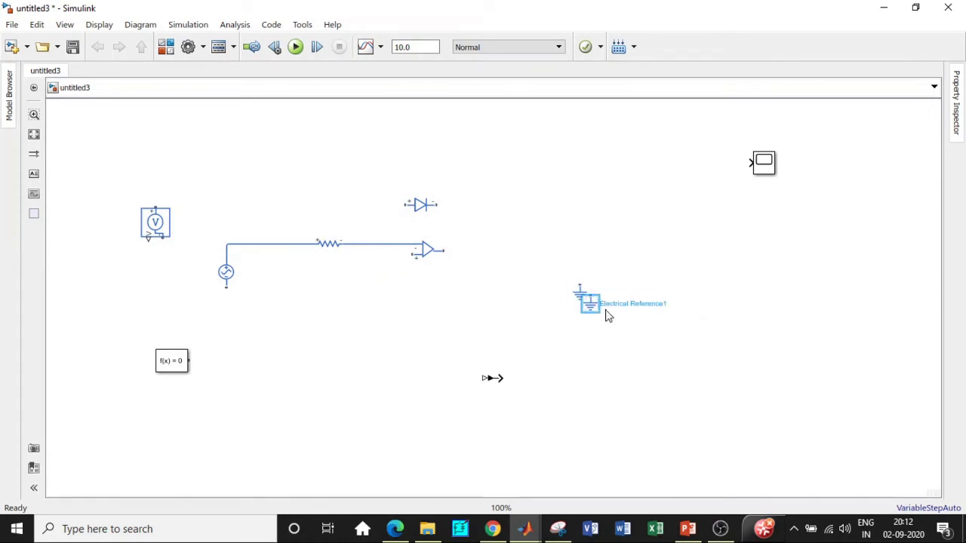
drag(580, 296, 227, 338)
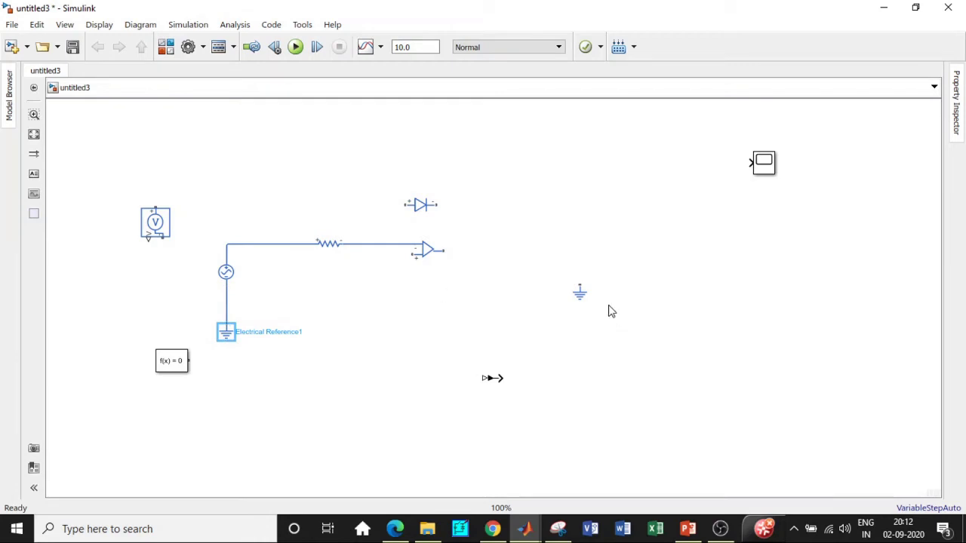
mouse_move(579, 293)
mouse_down()
mouse_move(393, 312)
mouse_move(407, 315)
mouse_move(415, 256)
mouse_up()
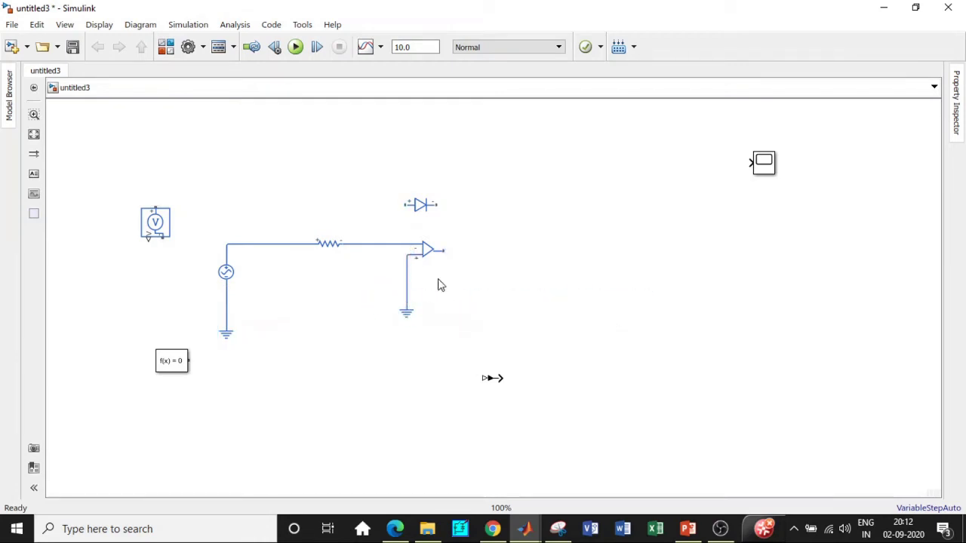
- Copy the resistor above the op-amp and wire it and the diode into the feedback path
click(332, 249)
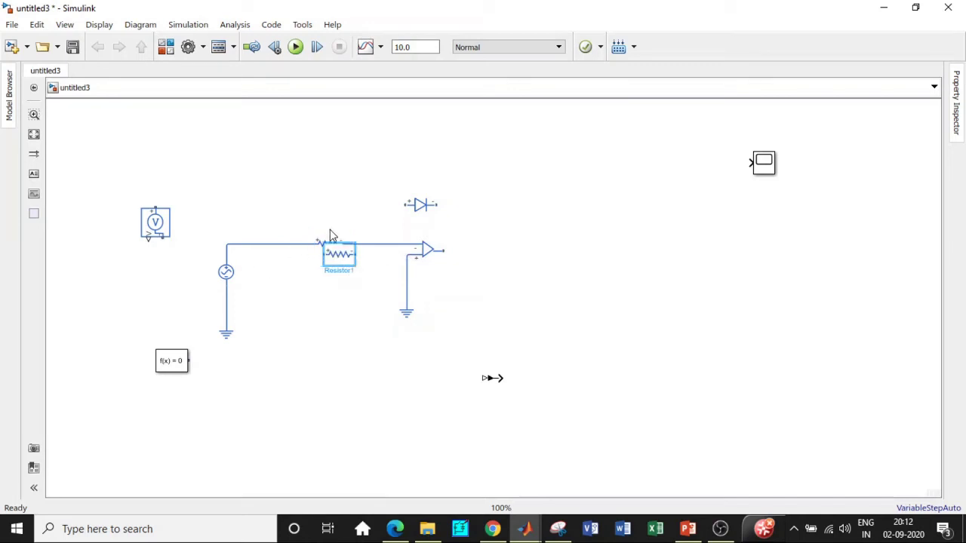
mouse_move(330, 240)
mouse_down()
mouse_move(352, 246)
mouse_move(373, 162)
mouse_move(371, 242)
mouse_up()
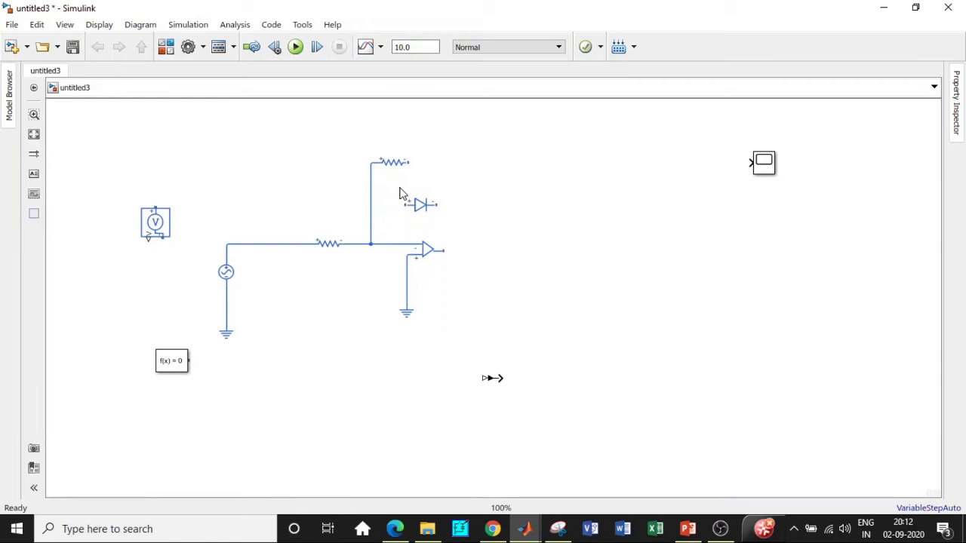
mouse_move(410, 163)
mouse_down()
mouse_move(464, 213)
mouse_move(446, 247)
mouse_up()
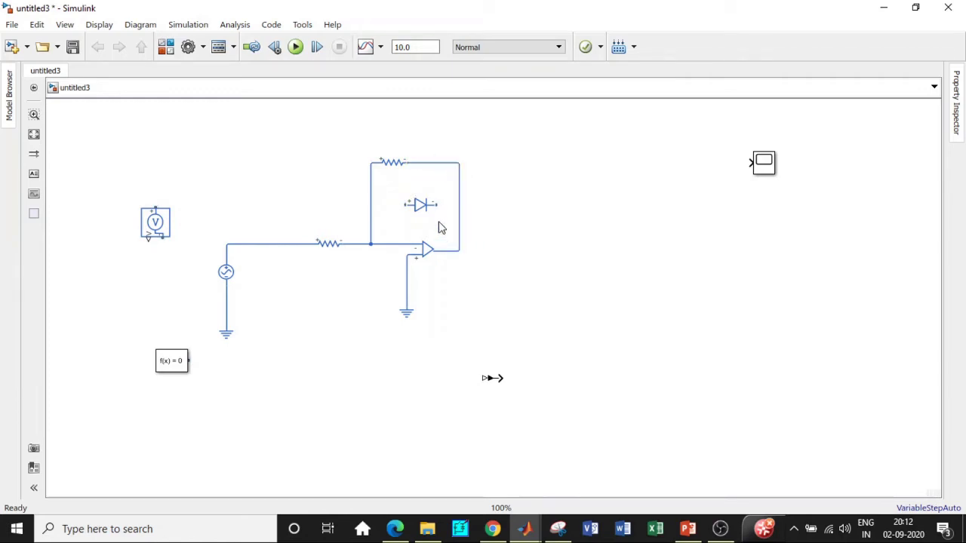
click(413, 208)
drag(405, 205, 370, 204)
drag(440, 205, 453, 250)
- Add a second diode at the op-amp output and wire the voltage sensor to the converter
click(421, 206)
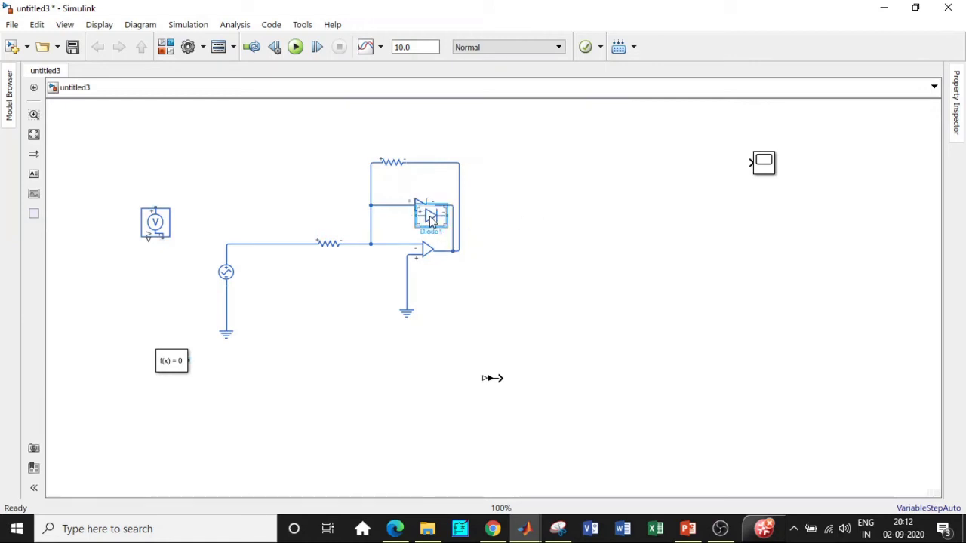
mouse_move(409, 208)
mouse_down()
mouse_move(497, 255)
mouse_move(458, 251)
mouse_up()
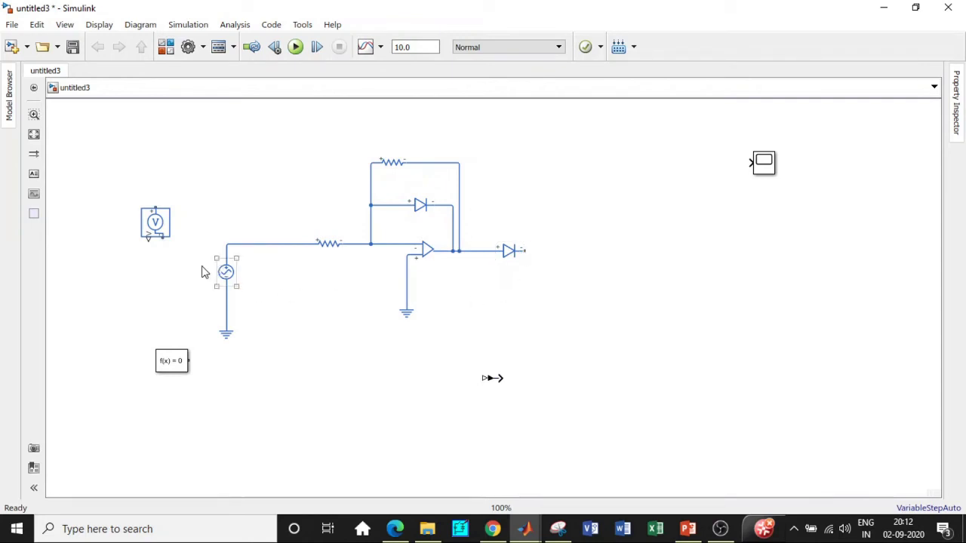
mouse_move(160, 210)
mouse_down()
mouse_move(178, 250)
mouse_move(173, 263)
mouse_move(226, 246)
mouse_up()
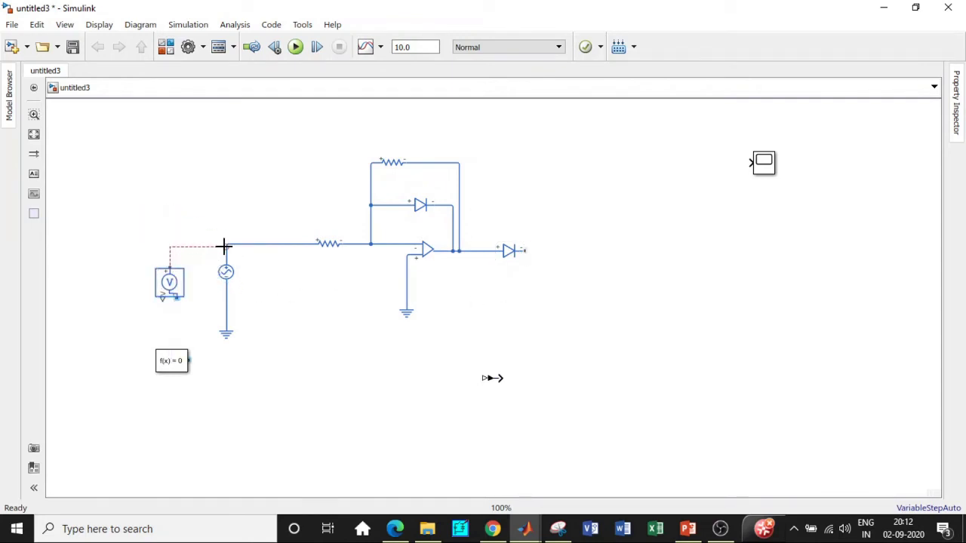
drag(173, 299, 225, 310)
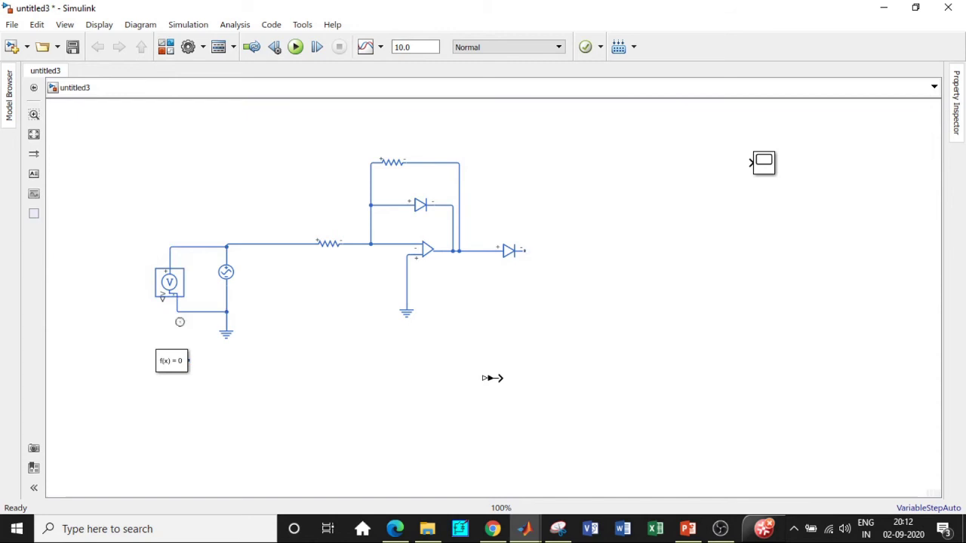
drag(172, 363, 111, 370)
mouse_move(157, 302)
mouse_down()
mouse_move(237, 380)
mouse_move(487, 379)
mouse_move(641, 282)
mouse_move(747, 165)
mouse_up()
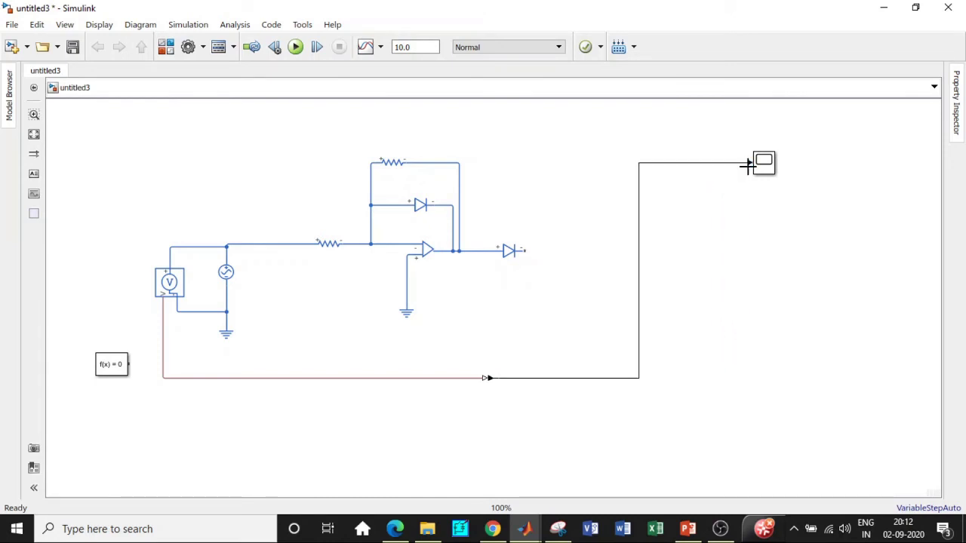
- Duplicate the converter and voltage sensor, wiring the new sensor between output, ground and scope
click(490, 378)
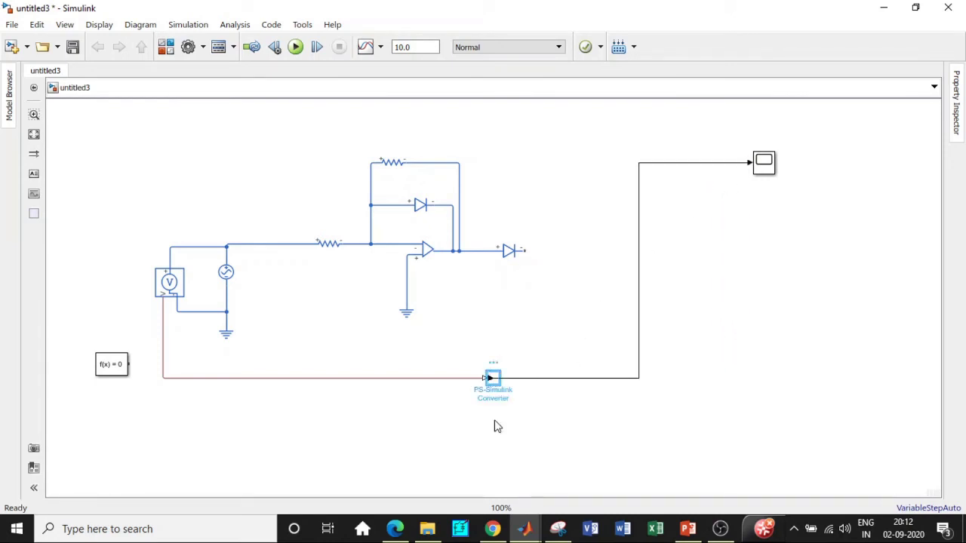
key(ctrl+v)
drag(504, 398, 454, 440)
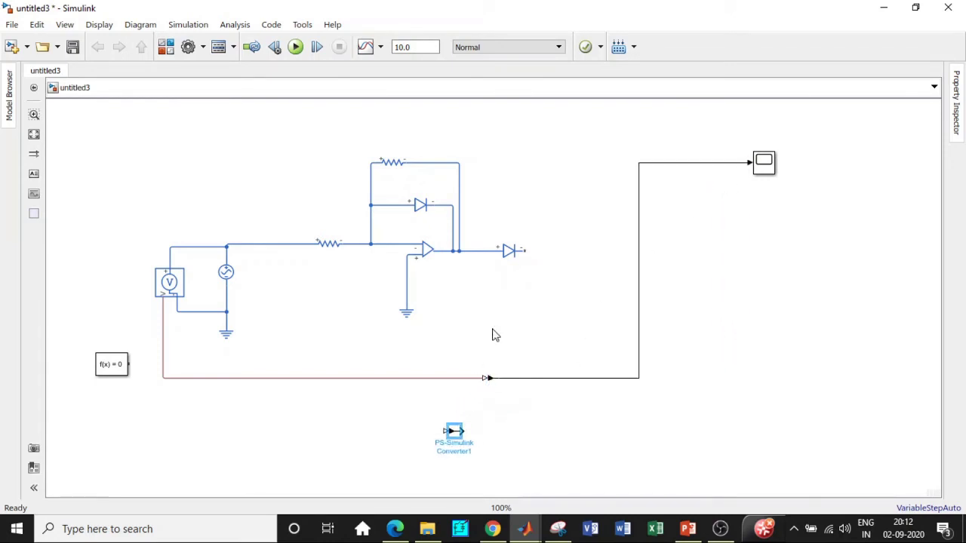
click(168, 289)
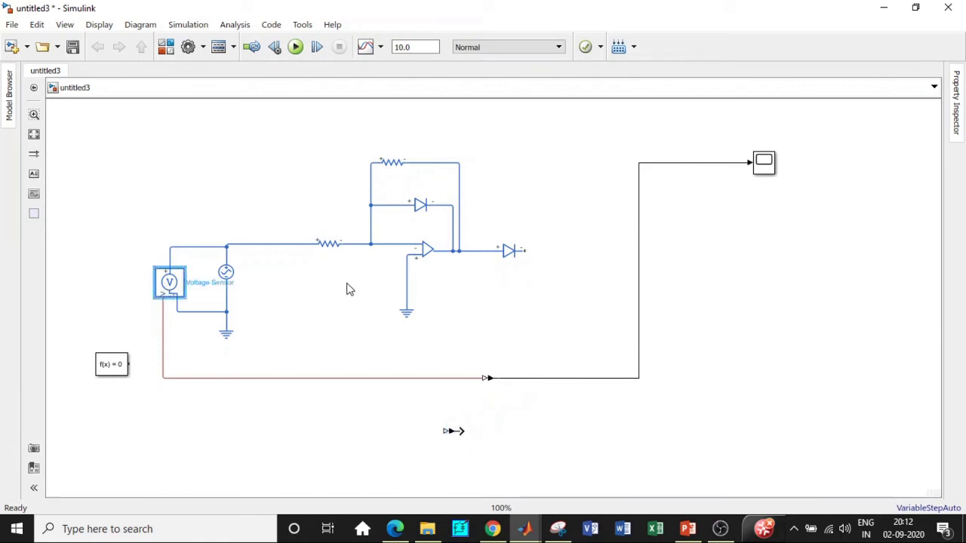
drag(189, 296, 523, 251)
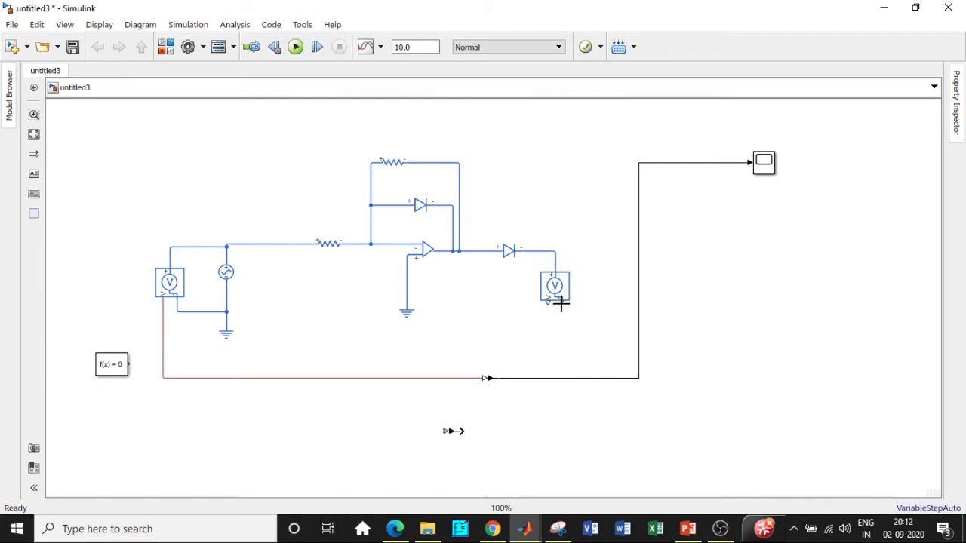
drag(560, 303, 407, 294)
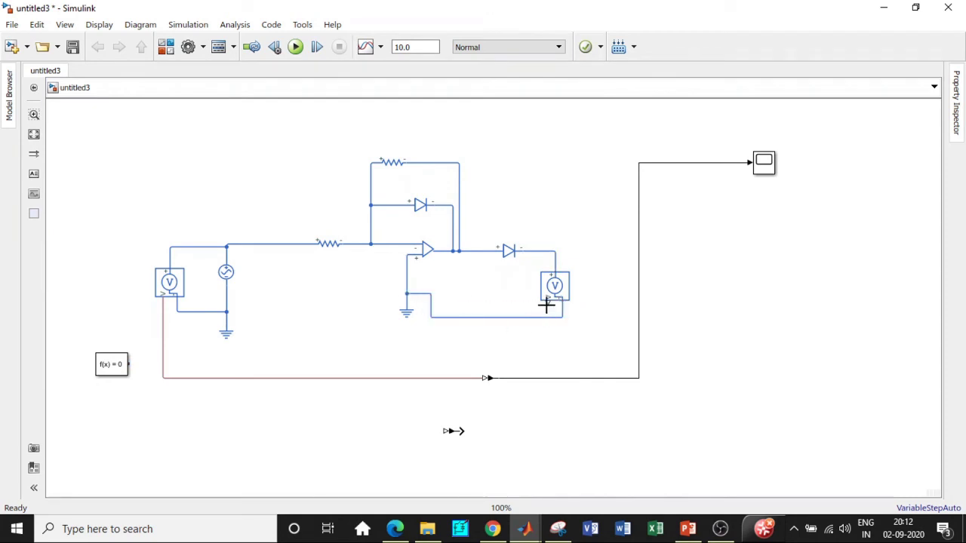
mouse_move(546, 305)
mouse_down()
mouse_move(438, 412)
mouse_move(442, 429)
mouse_move(759, 181)
mouse_move(758, 167)
mouse_up()
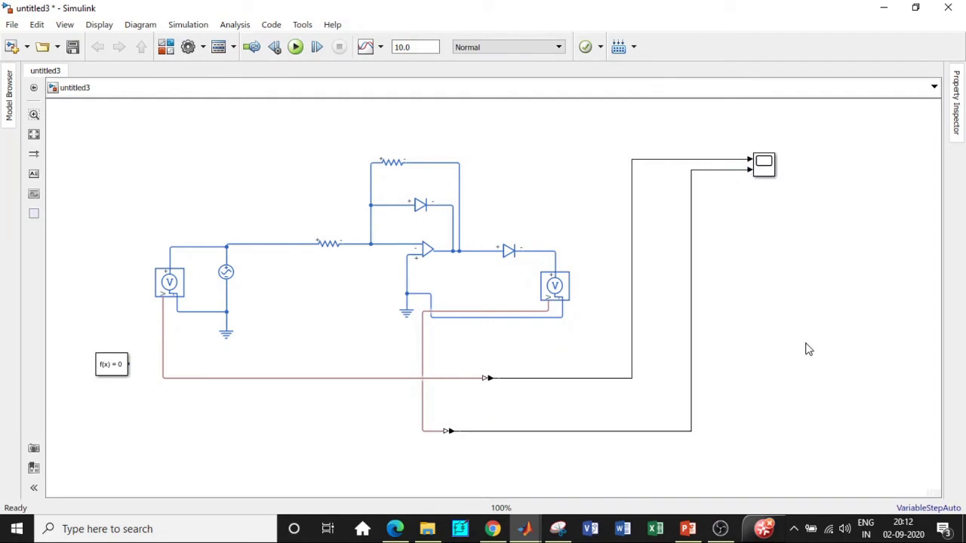
- Connect the solver configuration and set the AC source to 5 V peak at 1000 Hz
drag(129, 365, 278, 246)
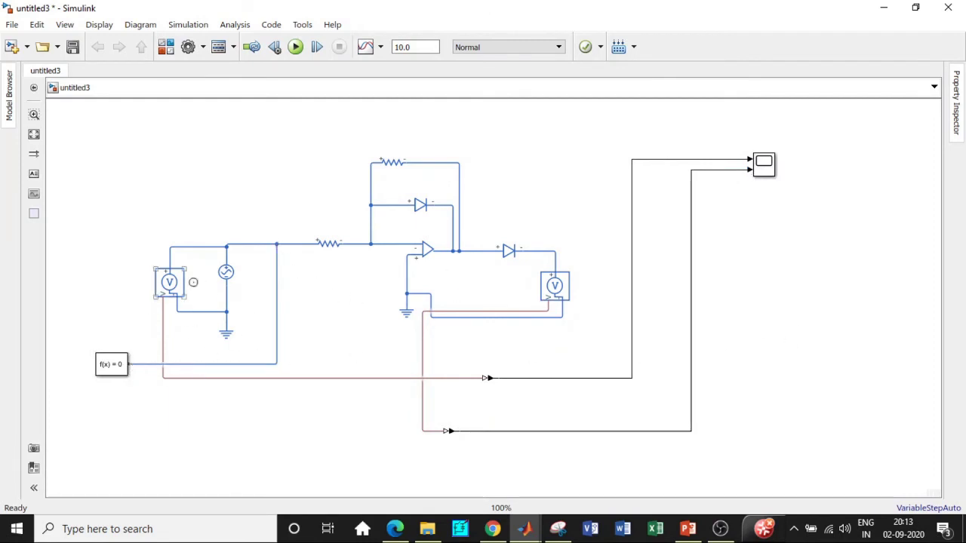
click(229, 274)
double_click(228, 275)
double_click(431, 280)
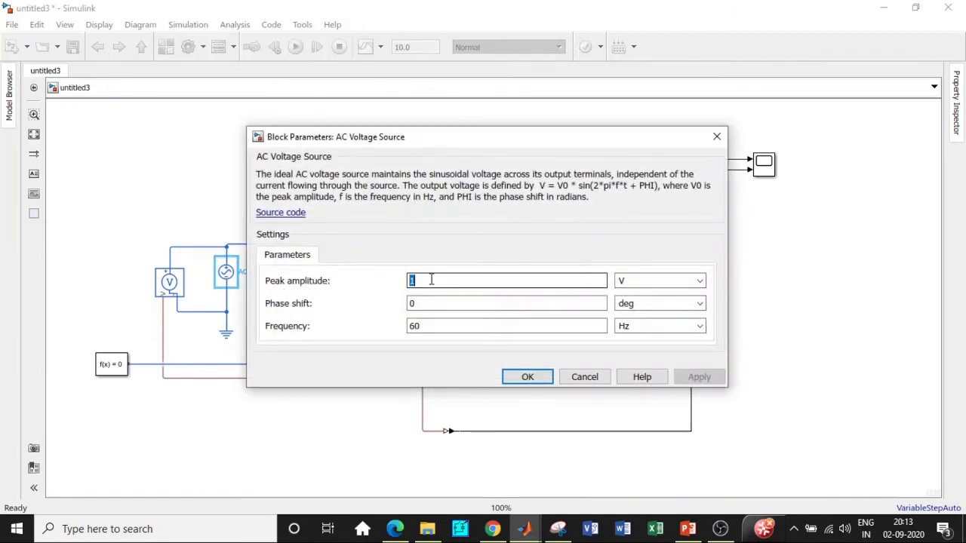
text(5)
double_click(431, 325)
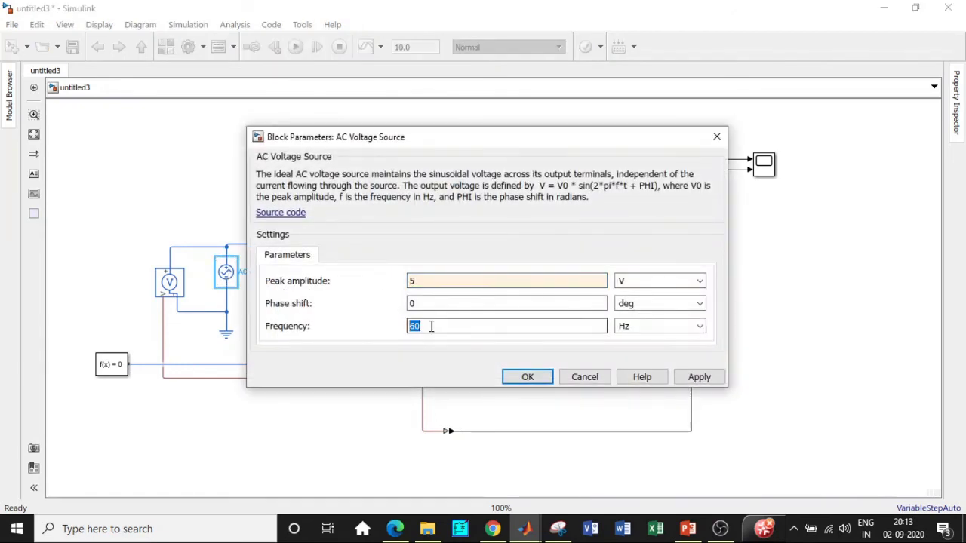
text(1000)
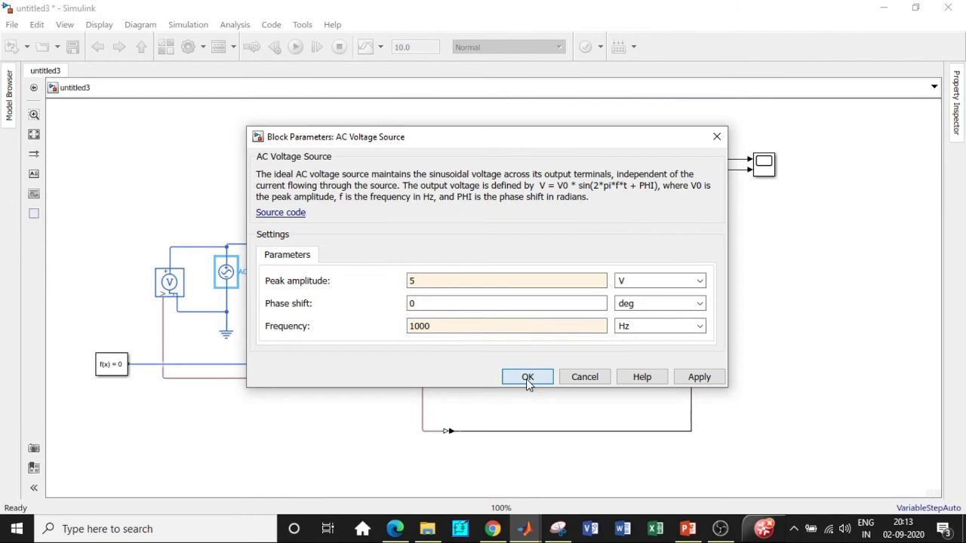
click(526, 377)
click(460, 184)
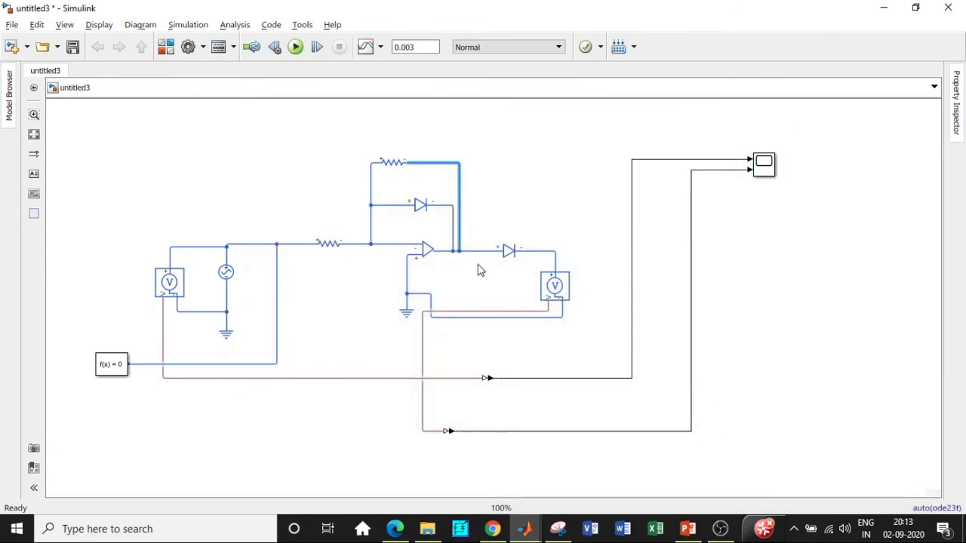
- Replace the resistor's op-amp-output wire with one to the node after the output diode, then run
key(Delete)
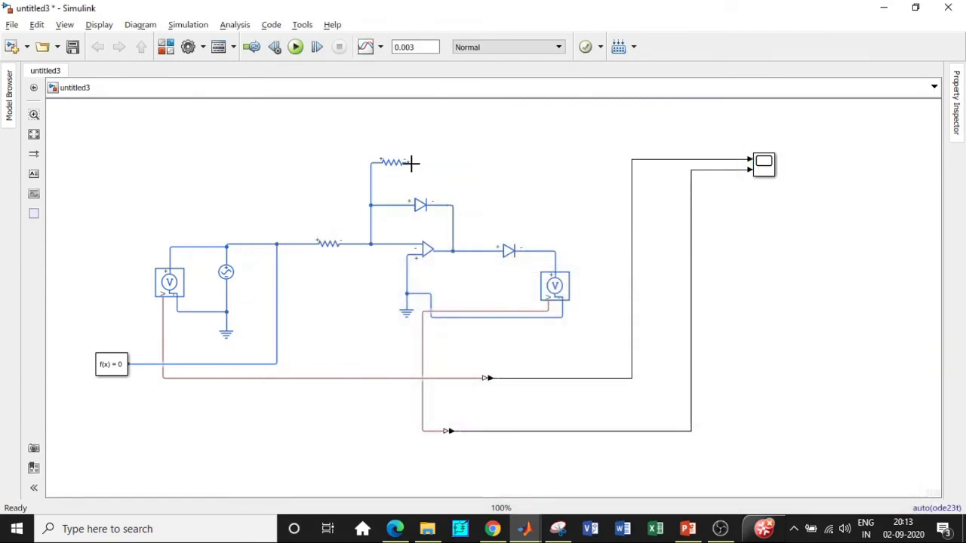
mouse_move(412, 162)
mouse_down()
mouse_move(521, 186)
mouse_move(540, 250)
mouse_up()
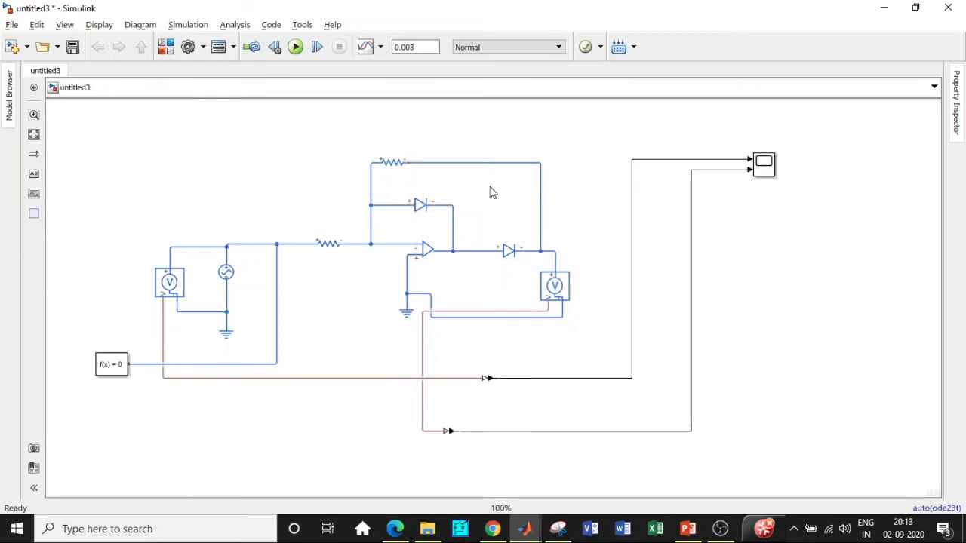
drag(392, 161, 453, 159)
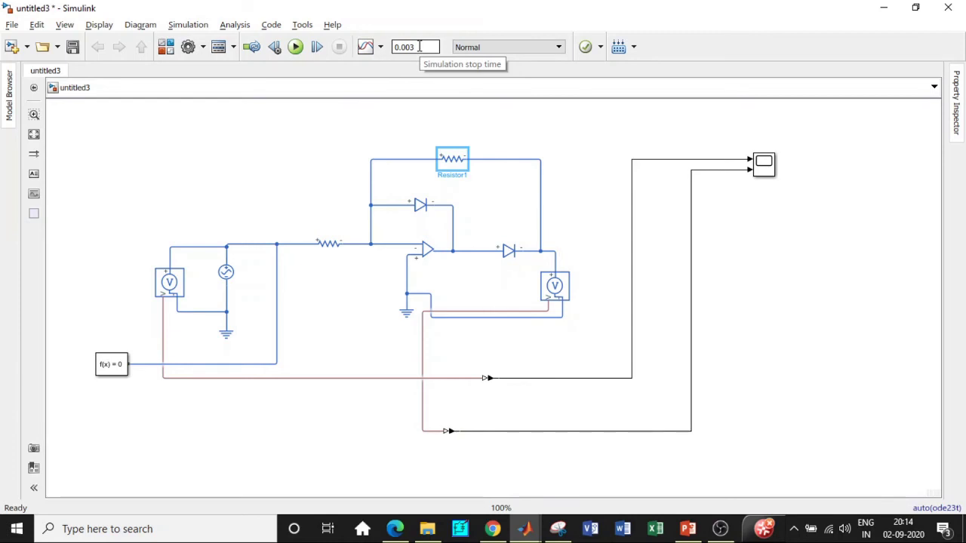
click(295, 46)
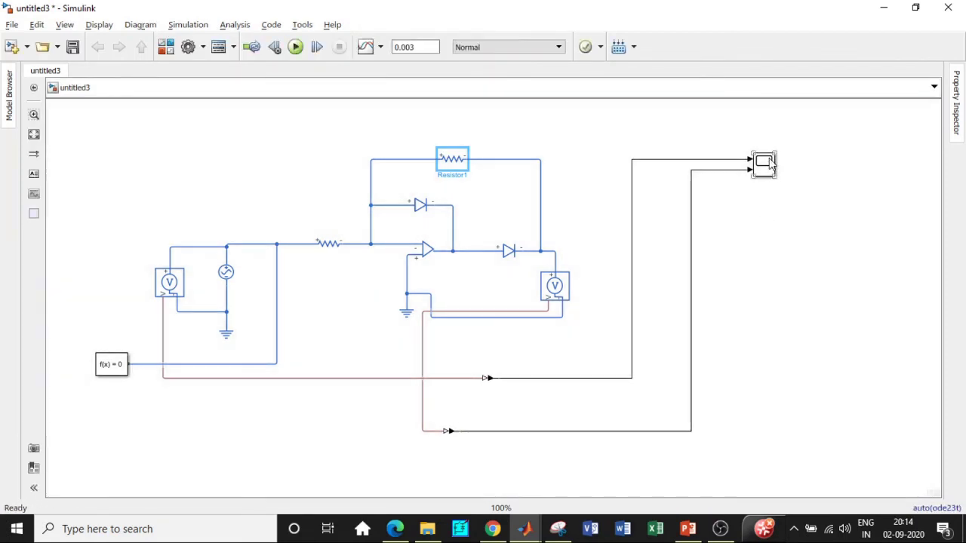
double_click(765, 163)
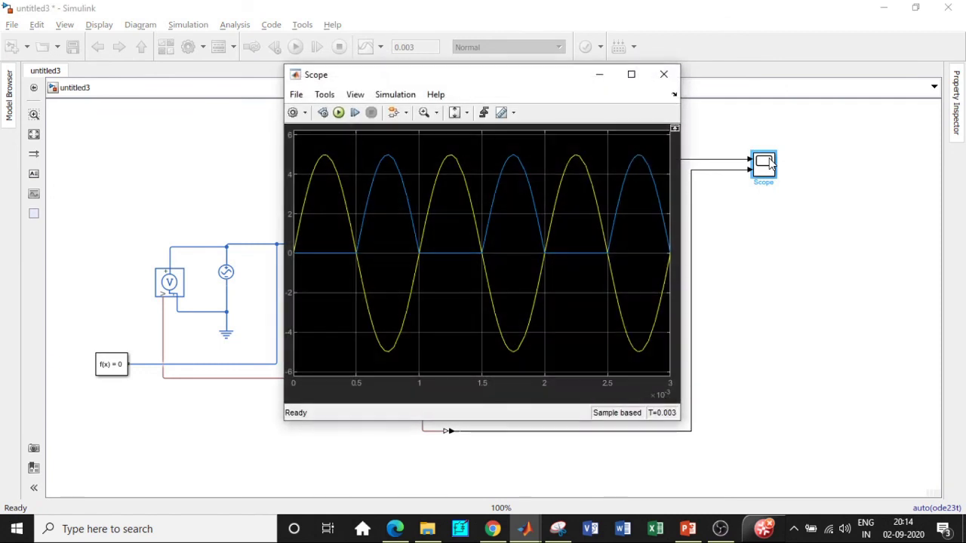
click(631, 74)
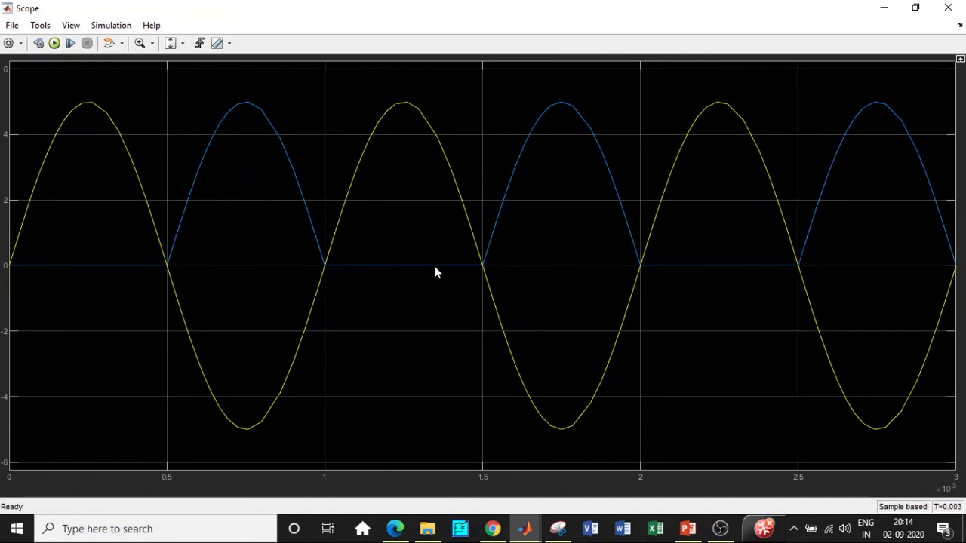
click(945, 8)
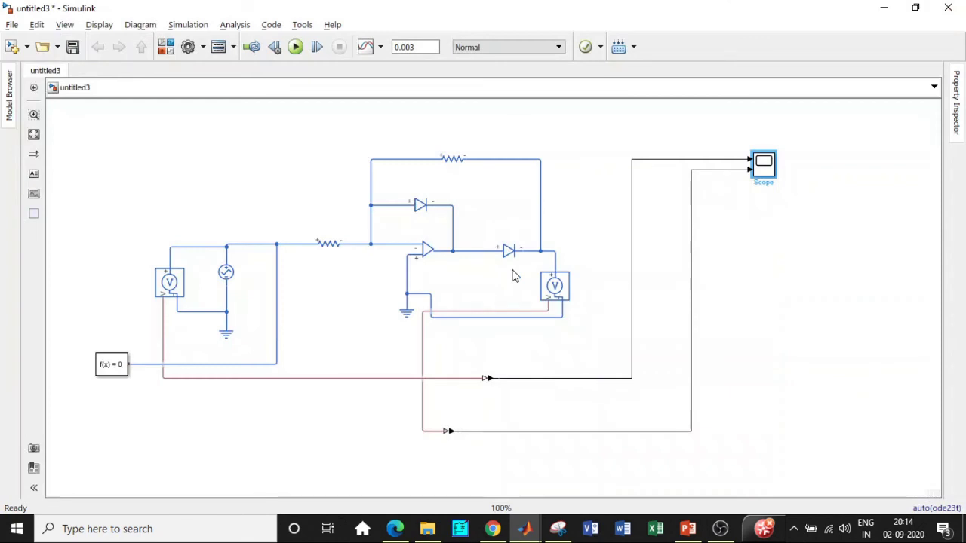